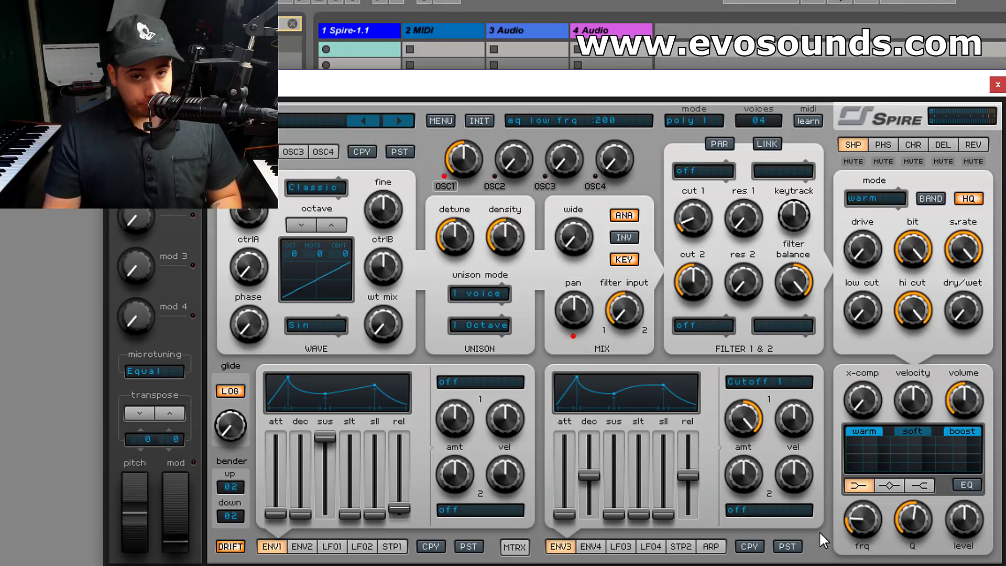
- Set filter 1 to perfecto with cut 1 fully closed, and envelope 3's attack to 172 and decay to 667
click(704, 171)
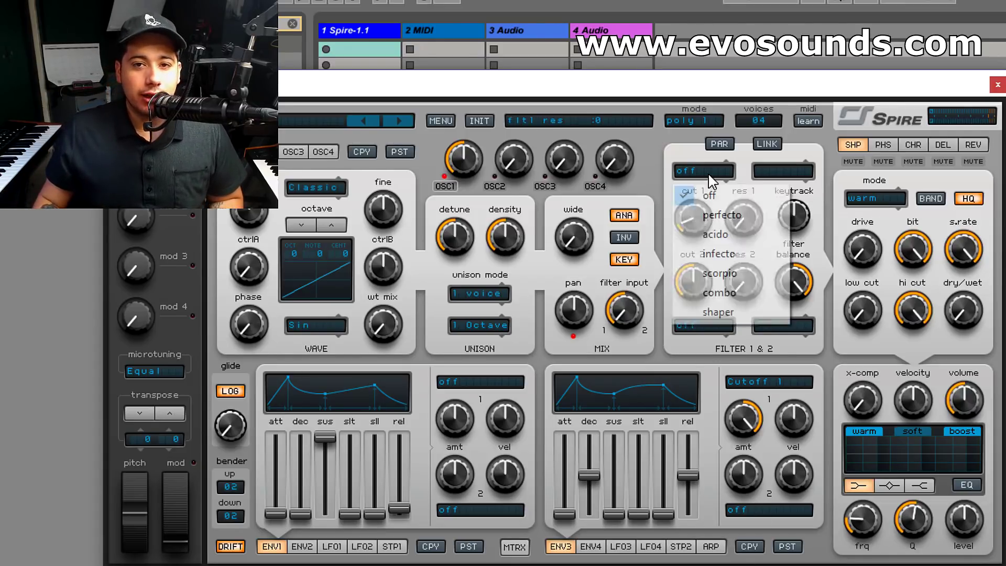
click(731, 213)
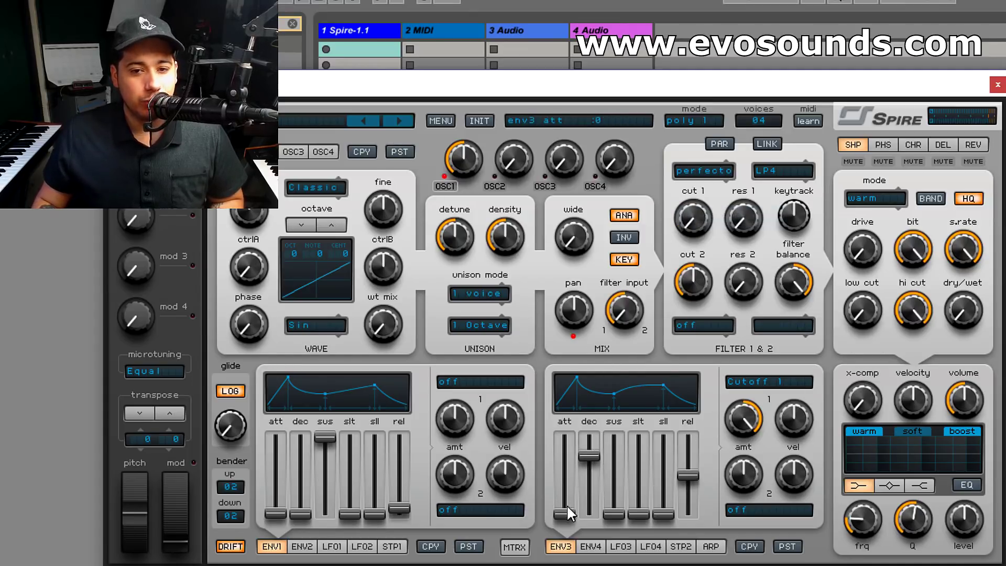
mouse_move(565, 513)
mouse_down()
mouse_move(566, 464)
mouse_move(578, 490)
mouse_move(560, 498)
mouse_up()
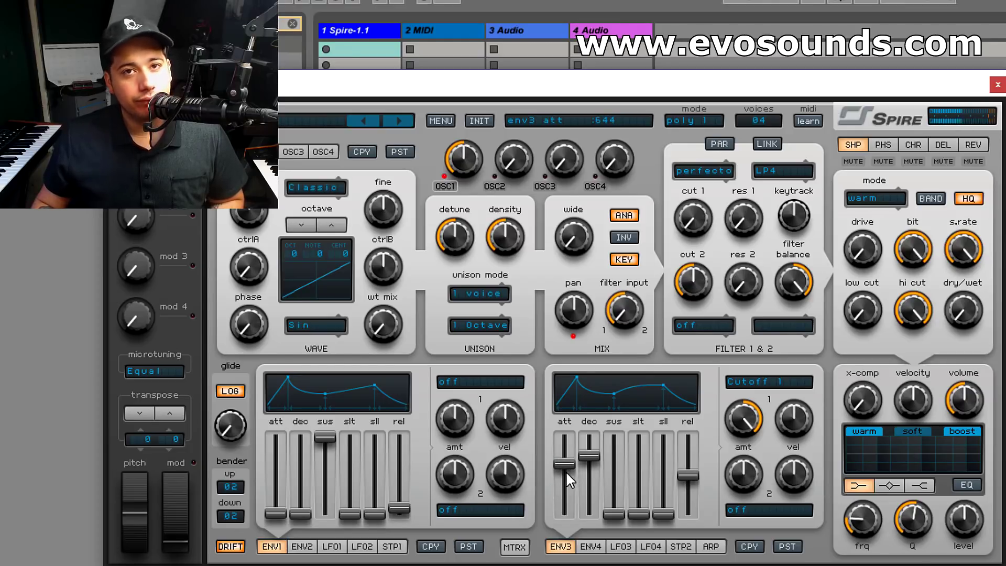
drag(561, 470, 578, 500)
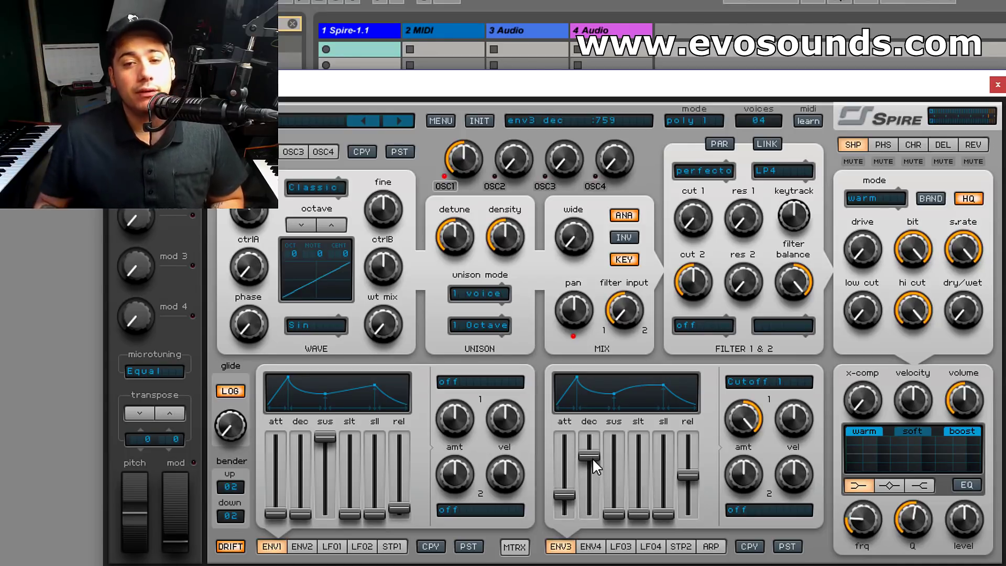
drag(591, 457, 590, 470)
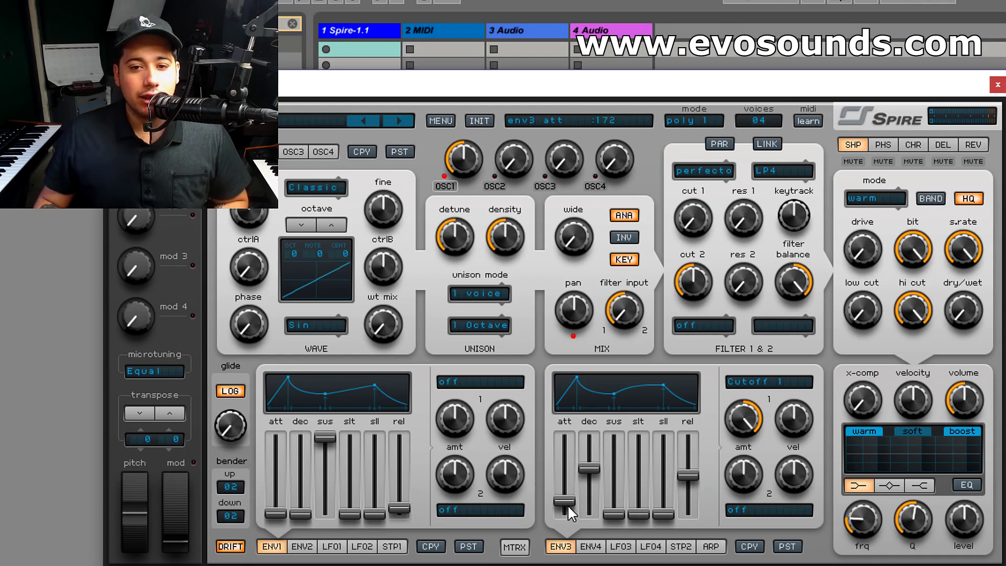
drag(590, 489, 596, 486)
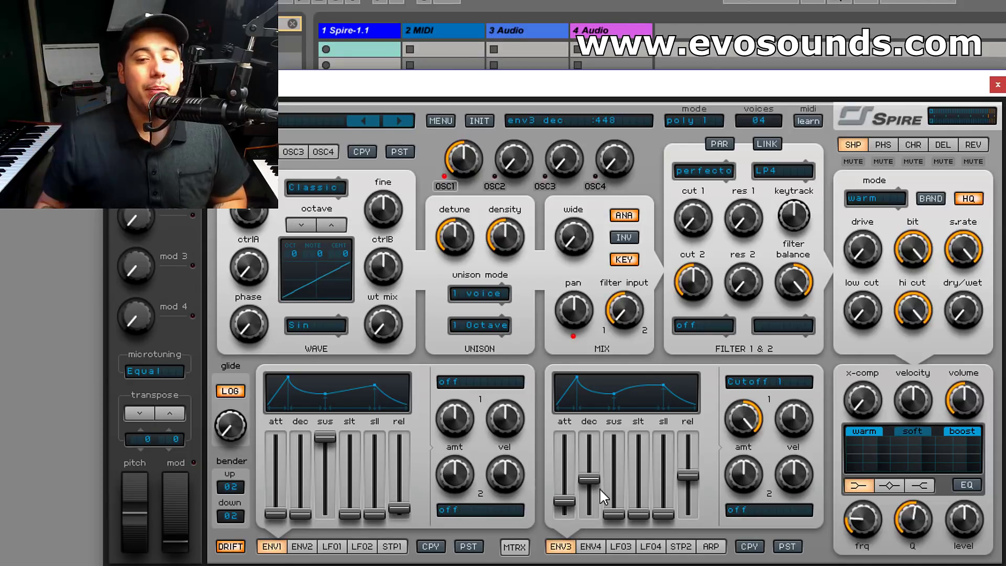
drag(592, 466, 594, 482)
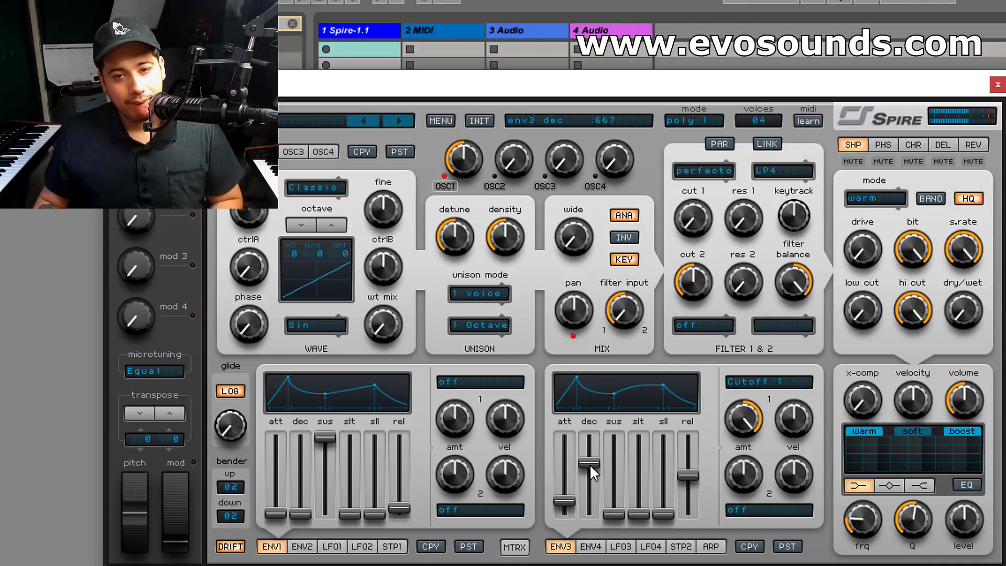
- Set the voice mode to mono 3 and change oscillator 1's type from Classic to FM
click(703, 118)
click(733, 179)
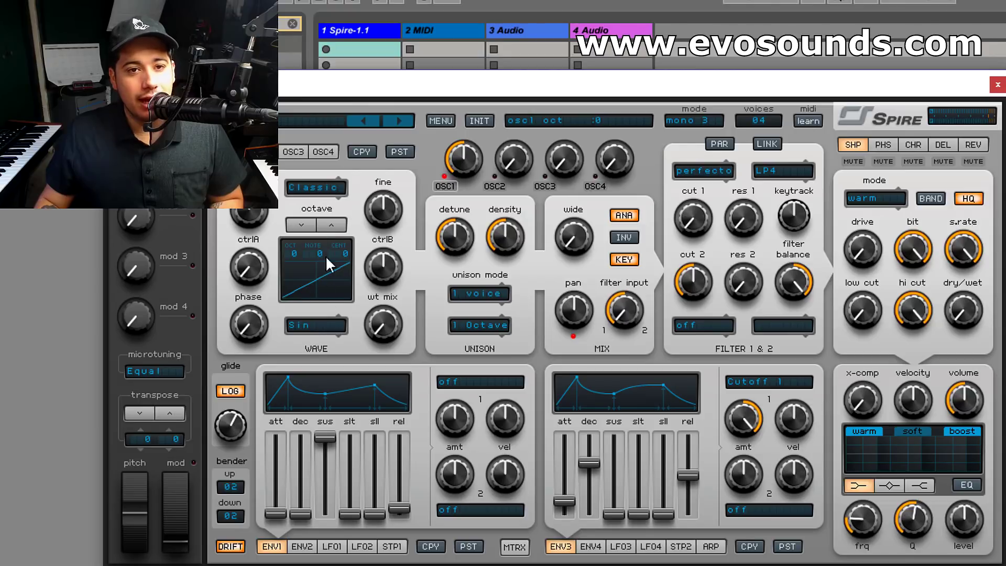
click(323, 193)
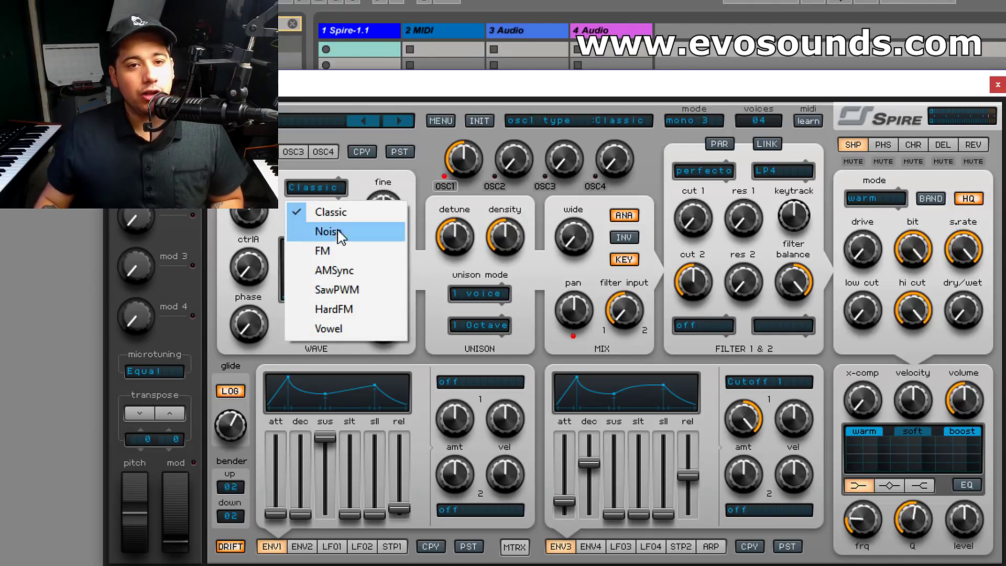
click(324, 251)
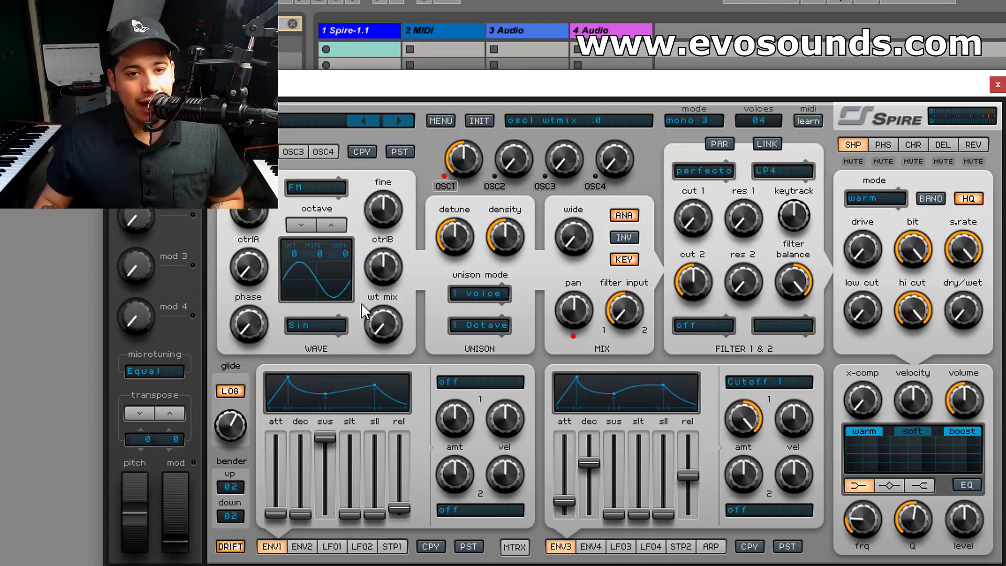
- Raise oscillator 1's ctrlA to about midway and its wt mix partway, trying a higher ctrlB before returning it to 500
drag(246, 273, 275, 240)
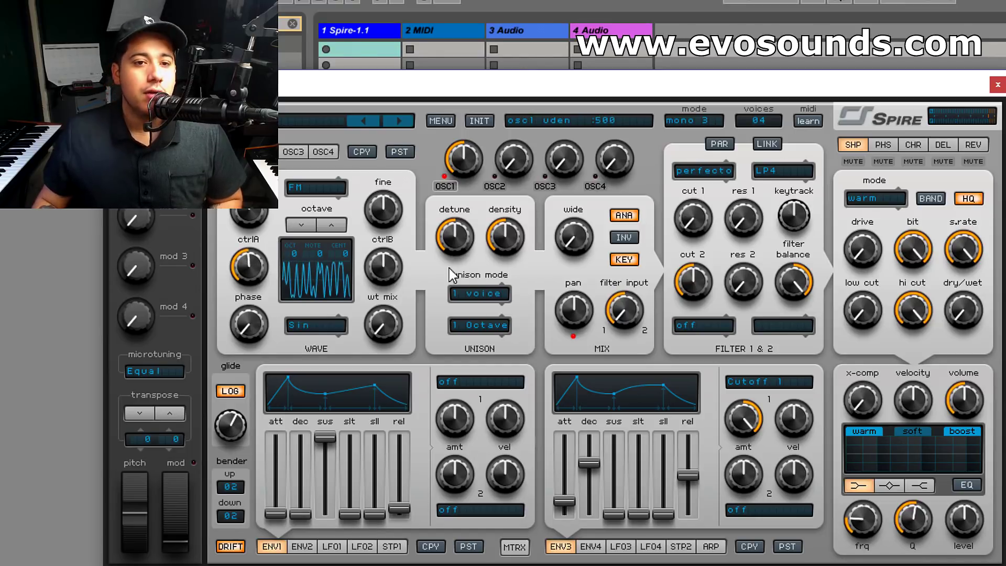
drag(382, 327, 385, 252)
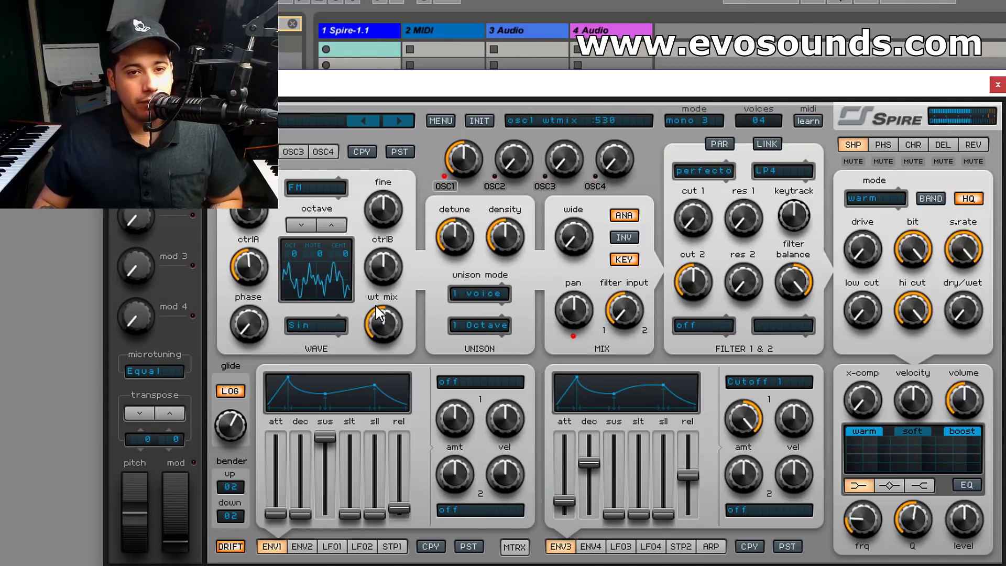
drag(379, 317, 341, 312)
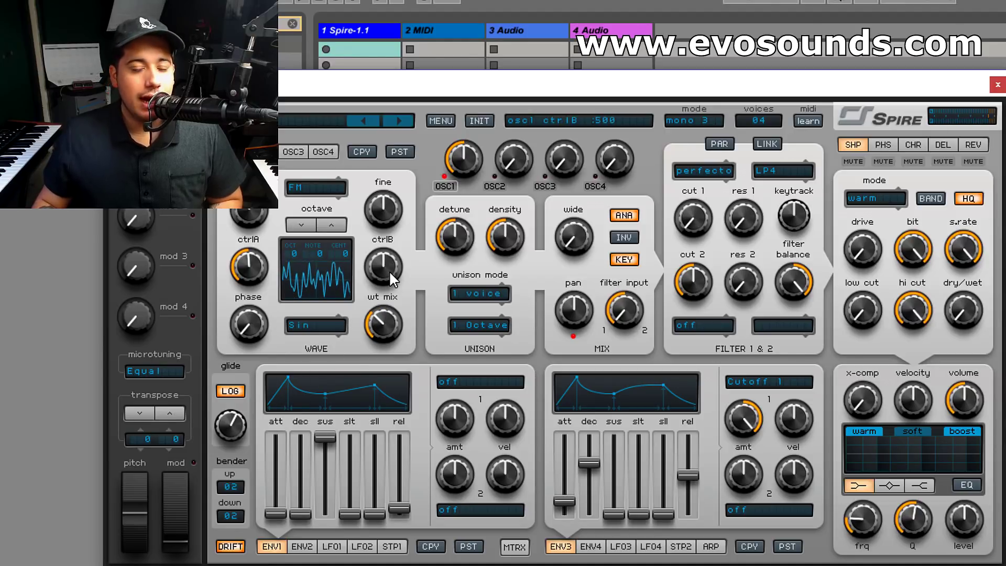
drag(389, 271, 408, 236)
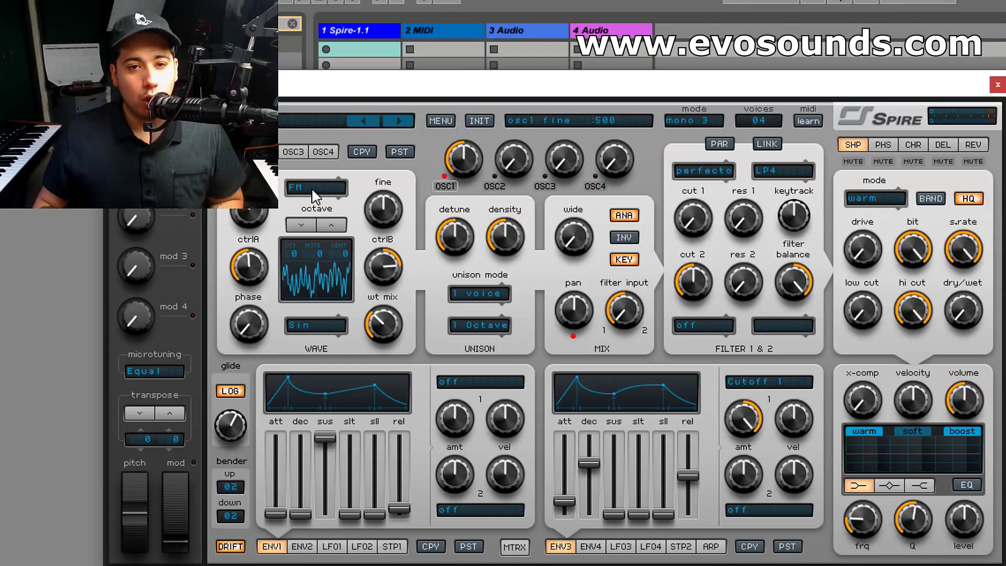
drag(406, 278, 397, 280)
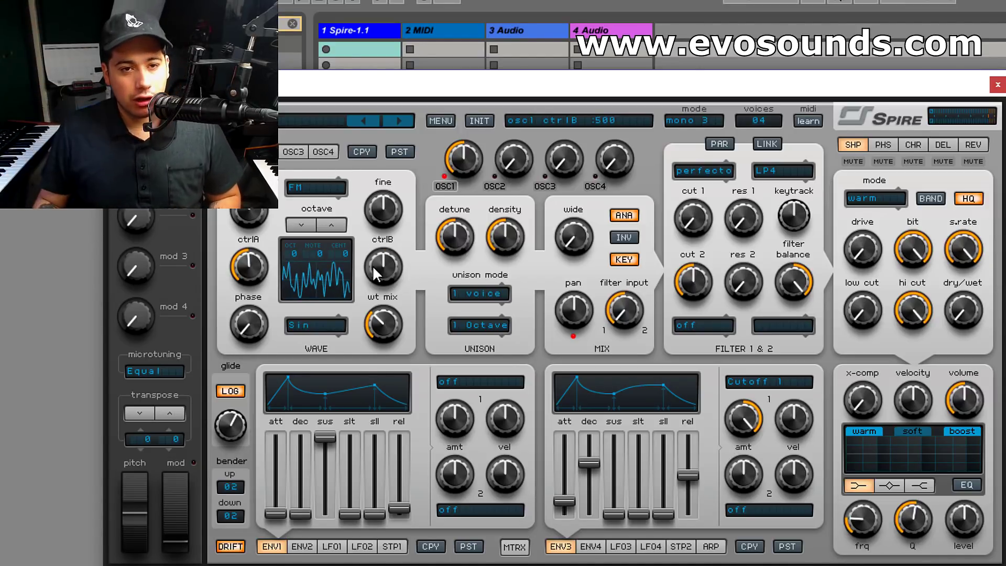
- Set oscillator 1's ctrlA to 865 and shorten envelope 3's decay slightly
drag(262, 260, 287, 252)
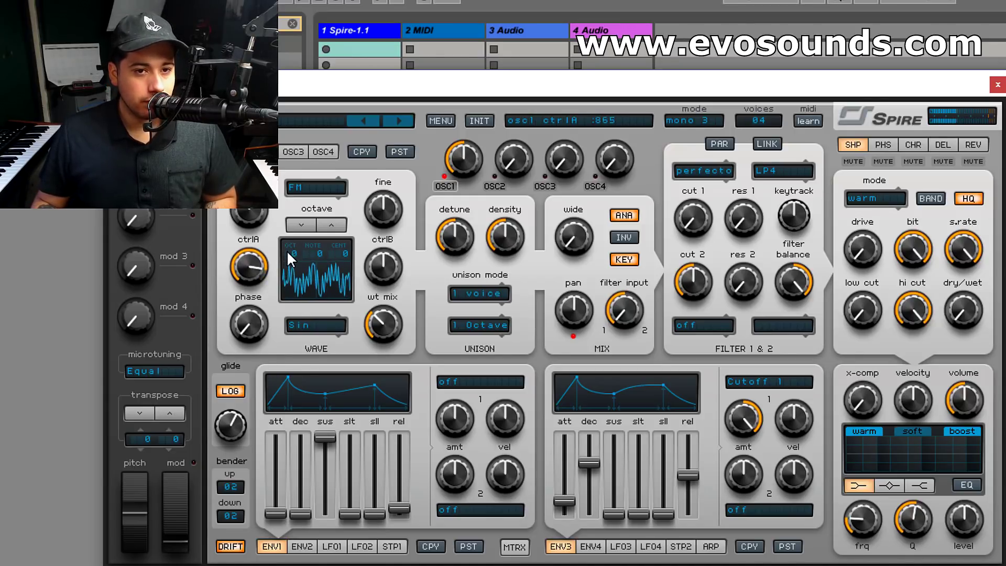
mouse_move(589, 464)
mouse_down()
mouse_move(591, 486)
mouse_move(610, 485)
mouse_move(594, 470)
mouse_up()
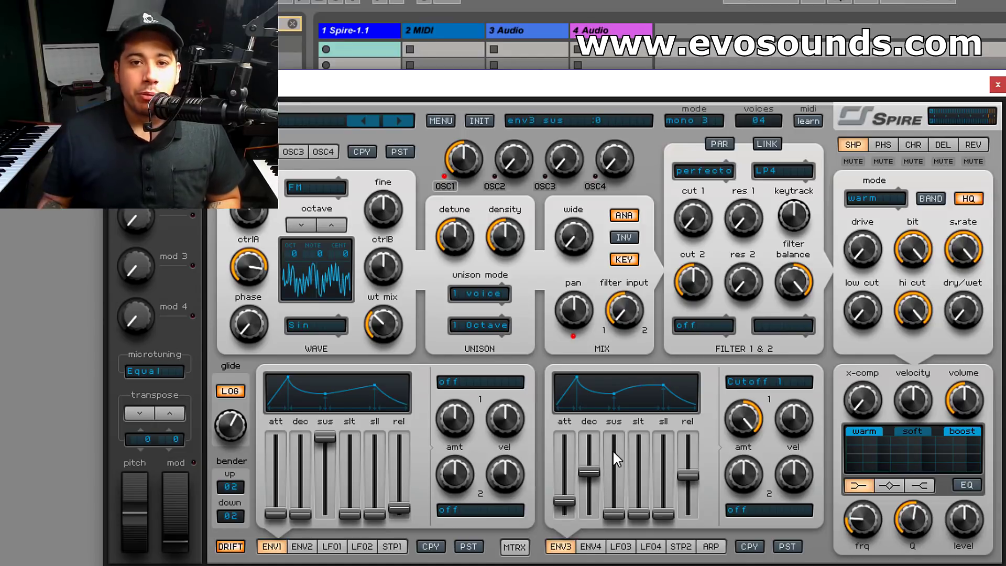
- Give oscillator 1 a 2-voice unison with zero detune and full width, and raise its mix level to 1000
click(459, 293)
click(477, 395)
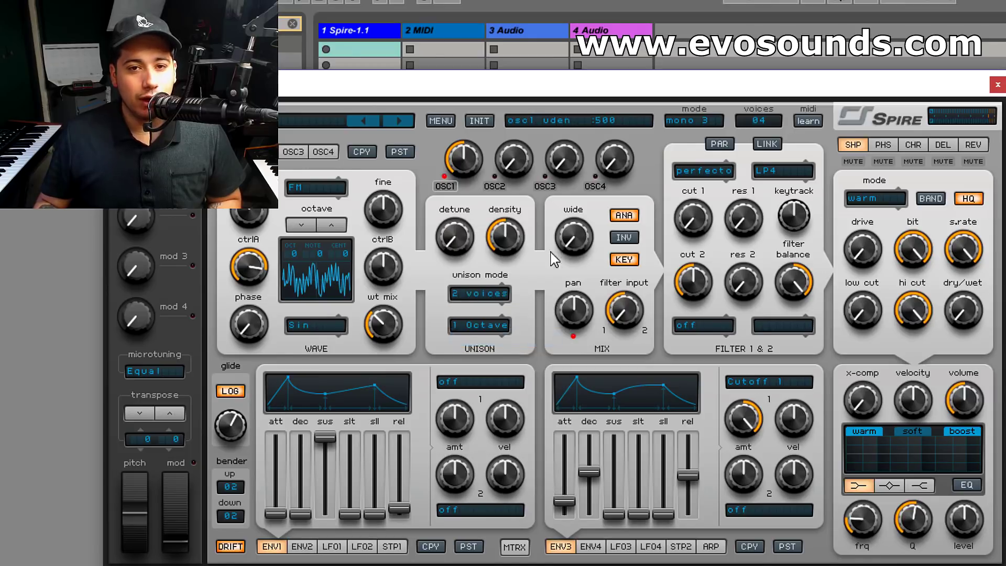
drag(574, 242, 618, 45)
drag(474, 159, 540, 47)
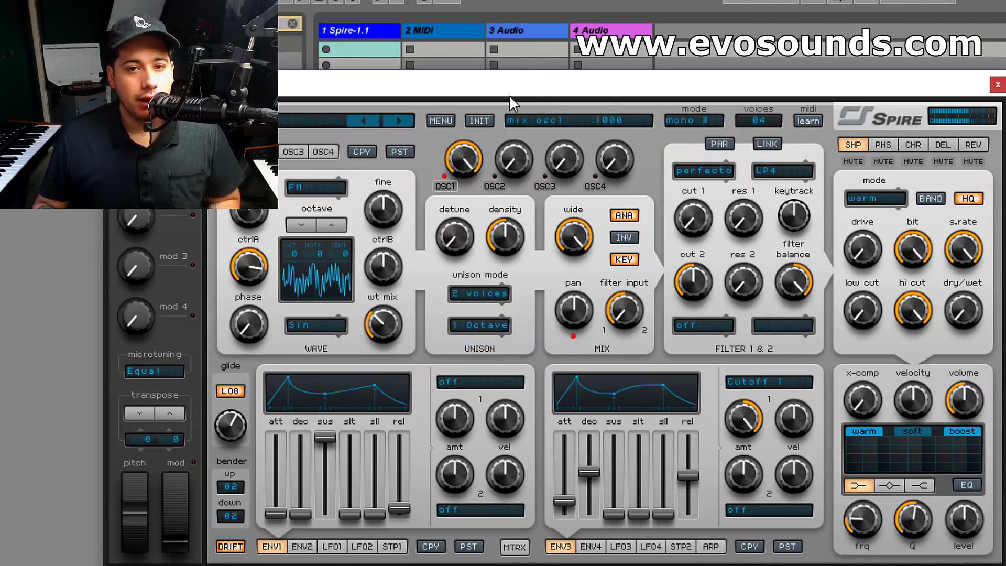
- Return oscillator 1's unison to 1 voice and reduce its width to zero
click(504, 295)
click(500, 317)
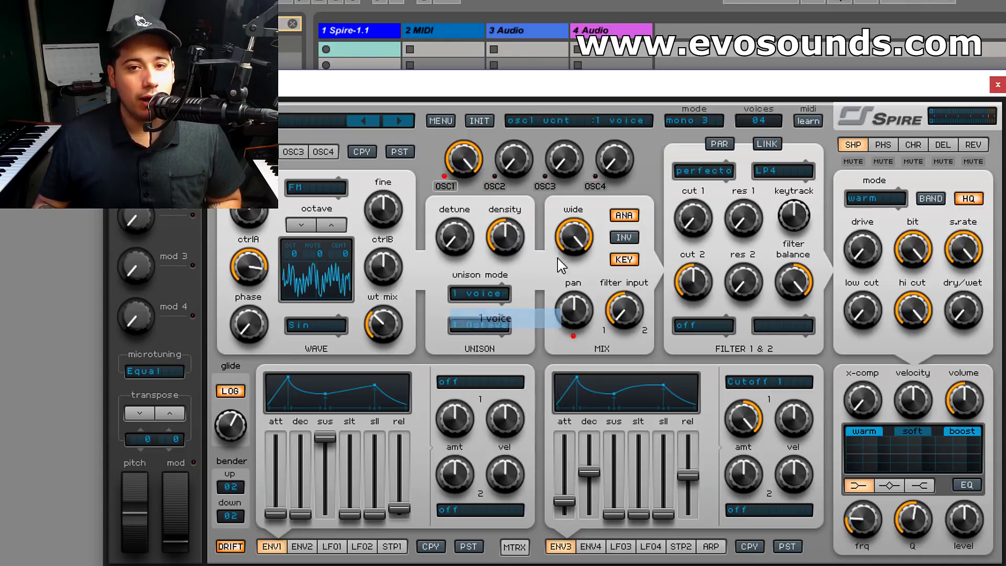
drag(573, 243, 480, 496)
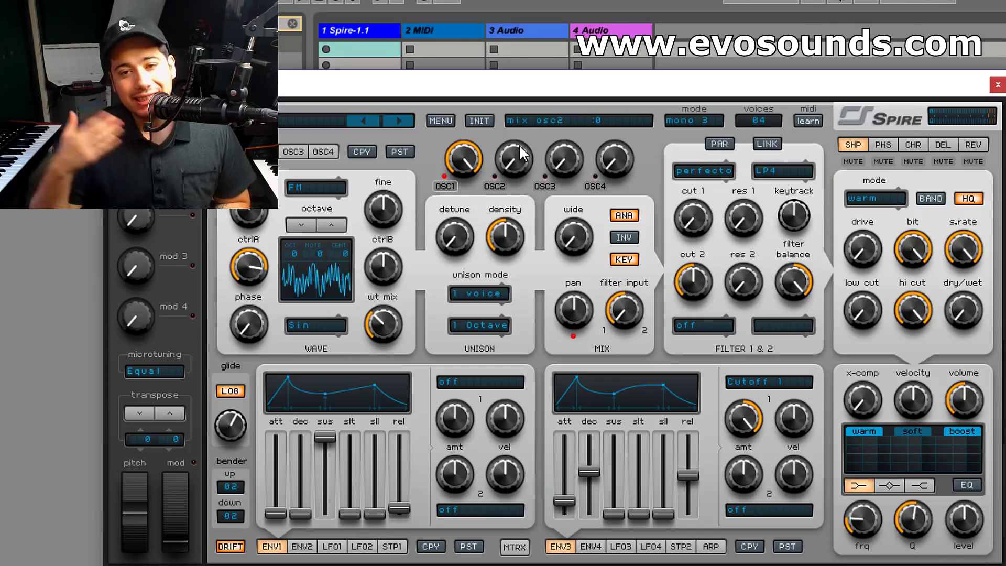
- Set the shaper effect to fbtri mode with a drive of 50 and the dry/wet mix at about half
click(883, 199)
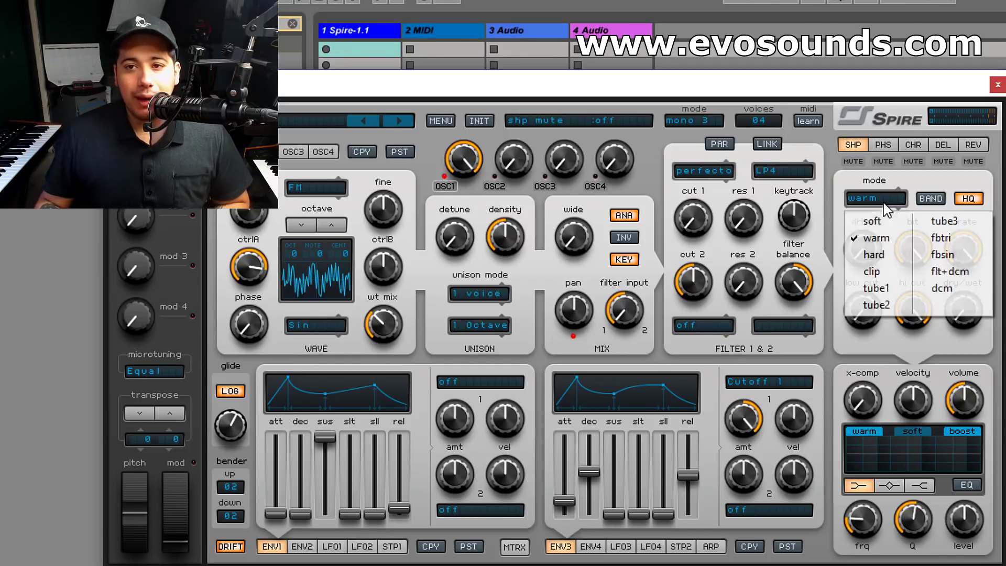
click(941, 237)
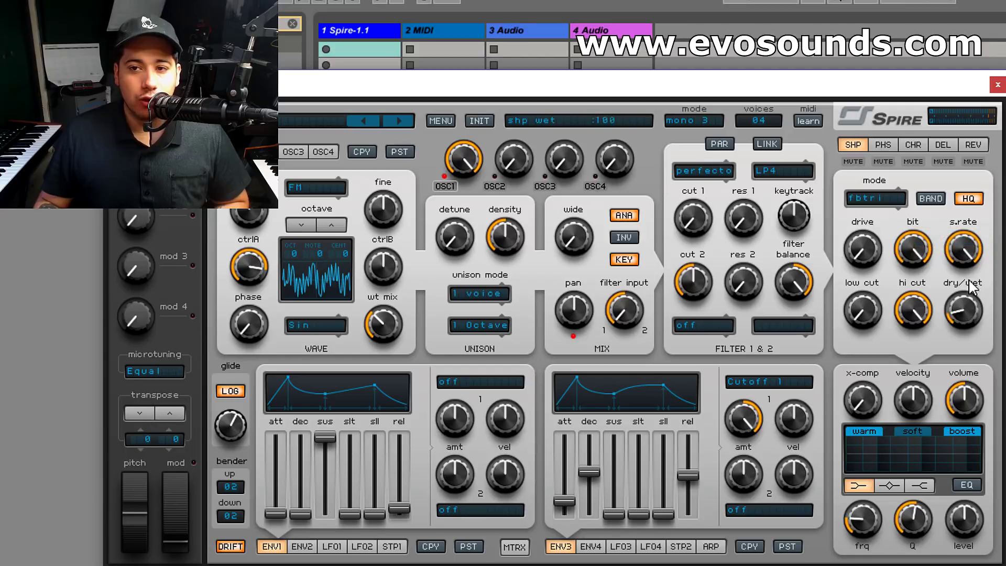
mouse_move(854, 245)
mouse_down()
mouse_move(888, 221)
mouse_move(855, 240)
mouse_up()
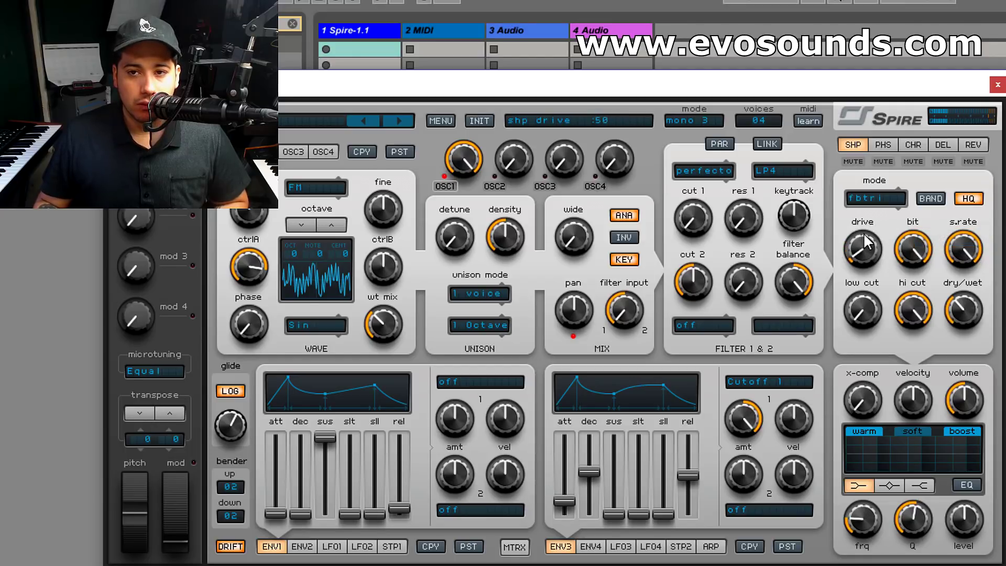
drag(951, 310, 964, 294)
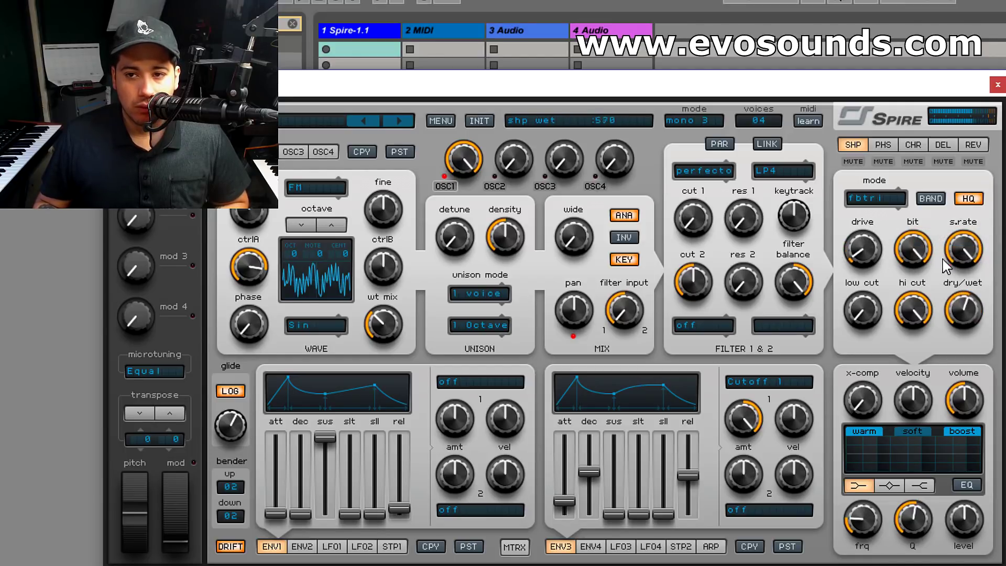
- Enable the shaper's BAND option and set its low cut to 300 and hi cut to 900
click(937, 203)
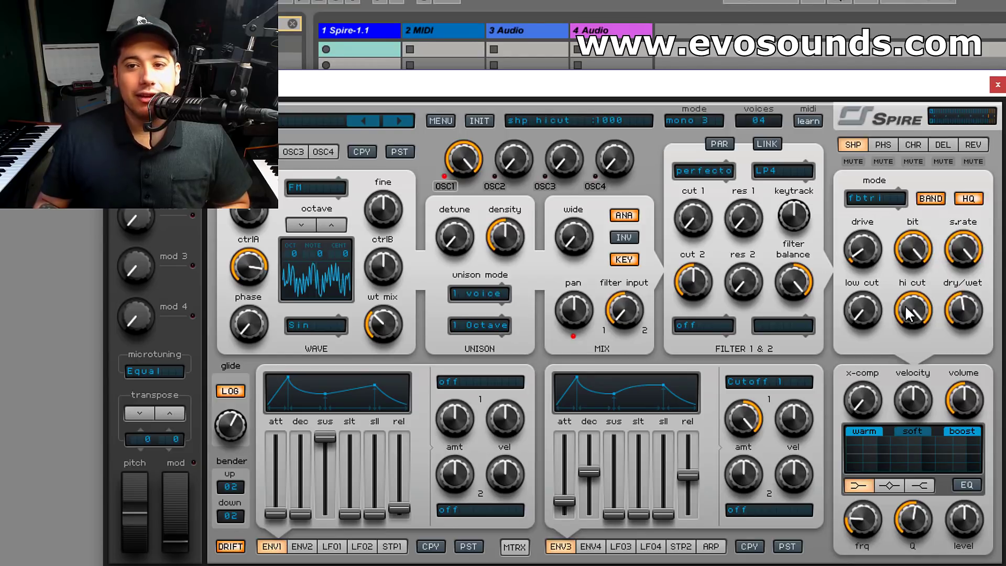
drag(907, 306, 886, 342)
drag(862, 293, 875, 243)
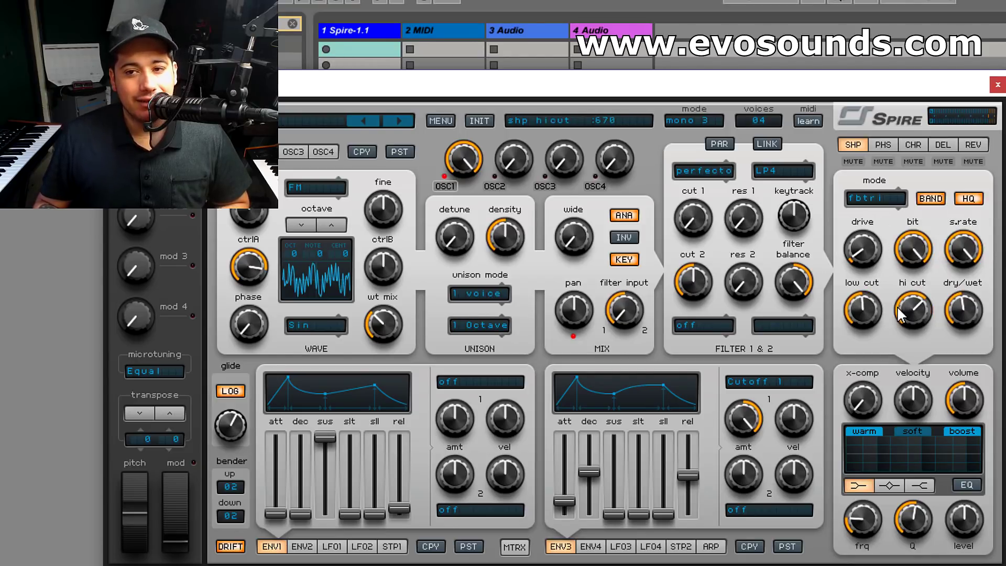
drag(897, 306, 848, 326)
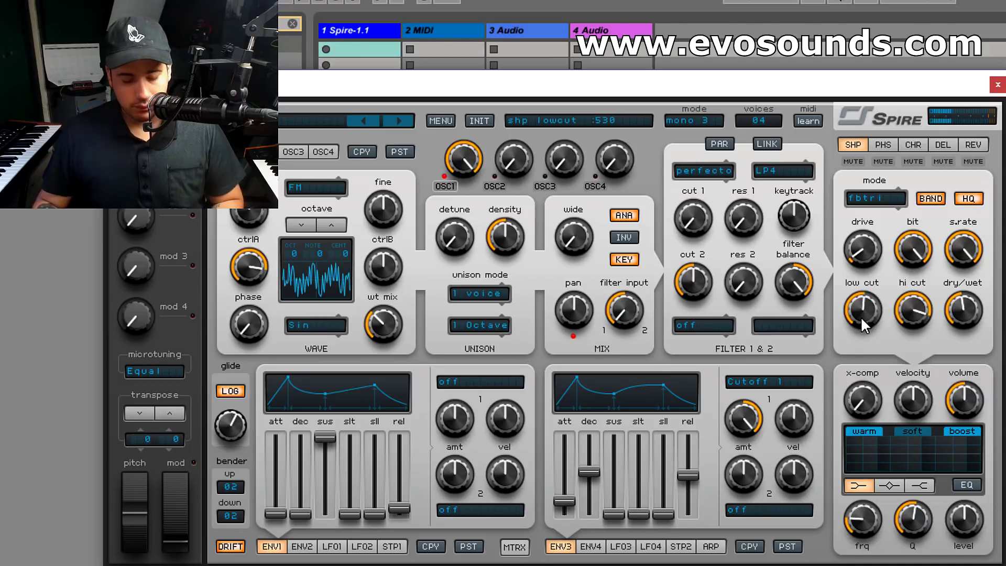
click(860, 167)
drag(880, 299, 845, 332)
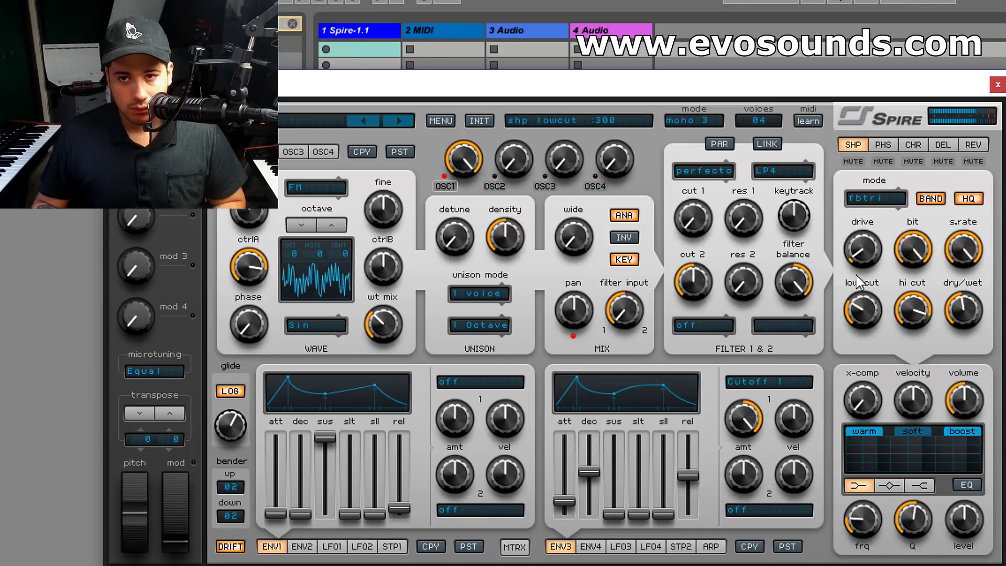
- Change the shaper mode to tube3 and raise its drive slightly
mouse_move(863, 247)
mouse_down()
mouse_move(910, 209)
mouse_move(936, 163)
mouse_move(856, 230)
mouse_up()
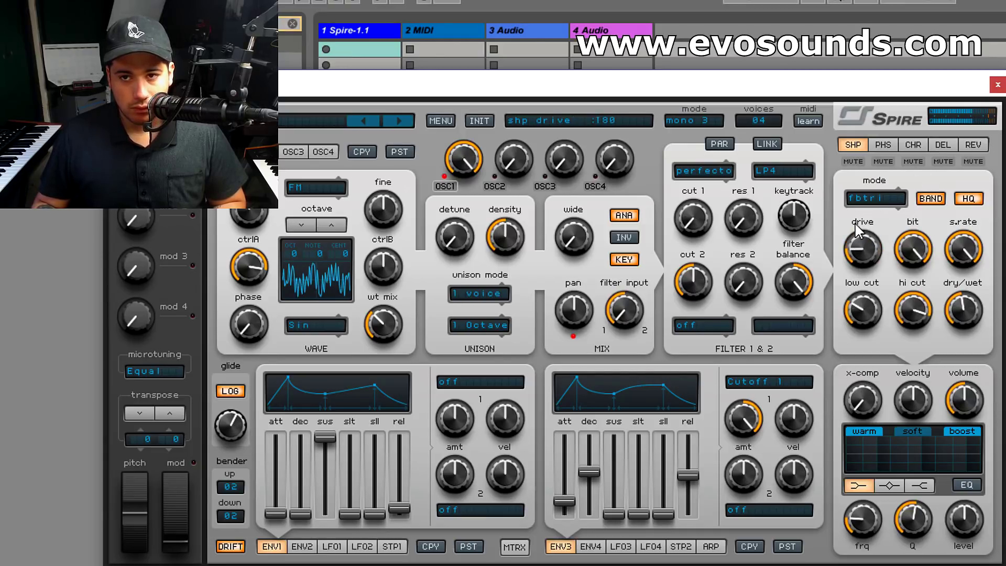
click(889, 202)
click(935, 234)
mouse_move(870, 252)
mouse_down()
mouse_move(910, 205)
mouse_move(857, 241)
mouse_up()
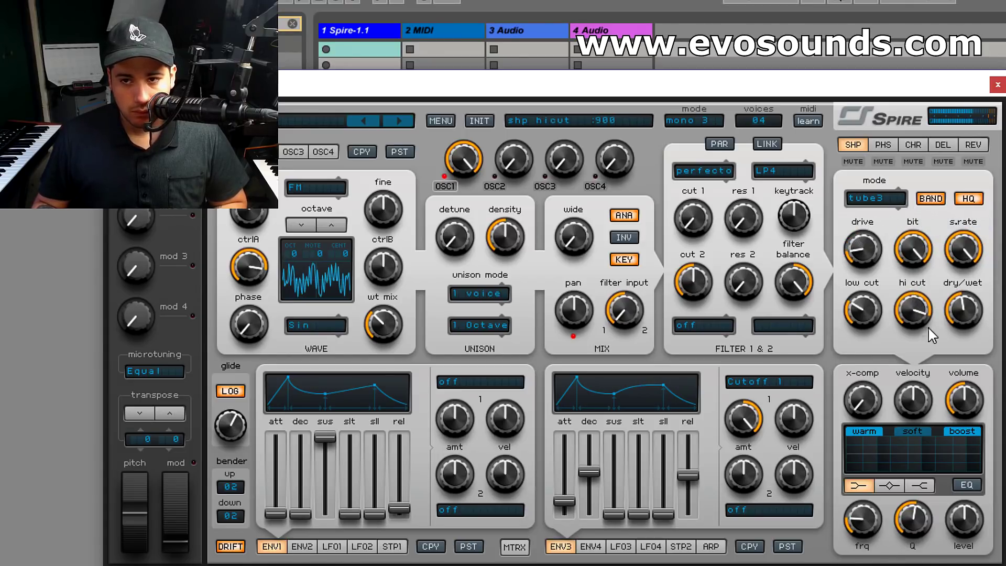
- Set the shaper's hi cut to 1000 and sample rate to 985, with a lower low cut and less dry/wet
drag(920, 317, 937, 256)
drag(860, 317, 838, 290)
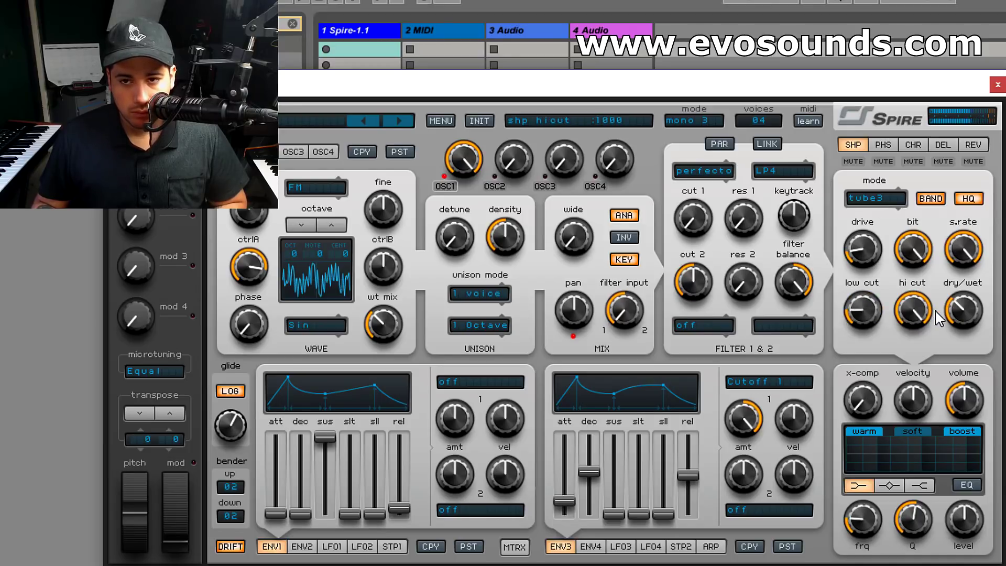
drag(966, 263, 975, 250)
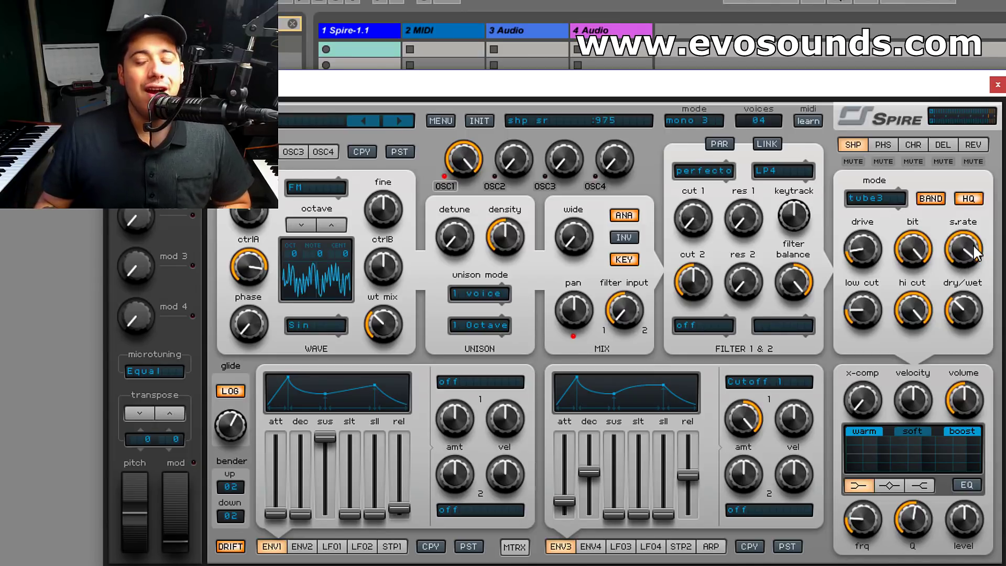
drag(960, 275, 978, 251)
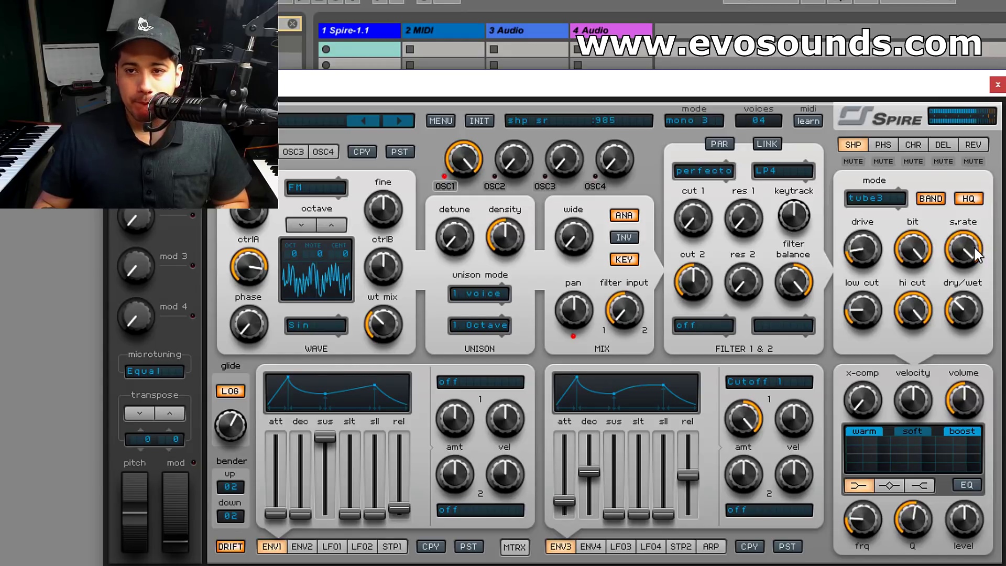
- Set the phaser's stages to vowelMid and raise its dry/wet mix and freq to nearly half
click(883, 145)
click(876, 198)
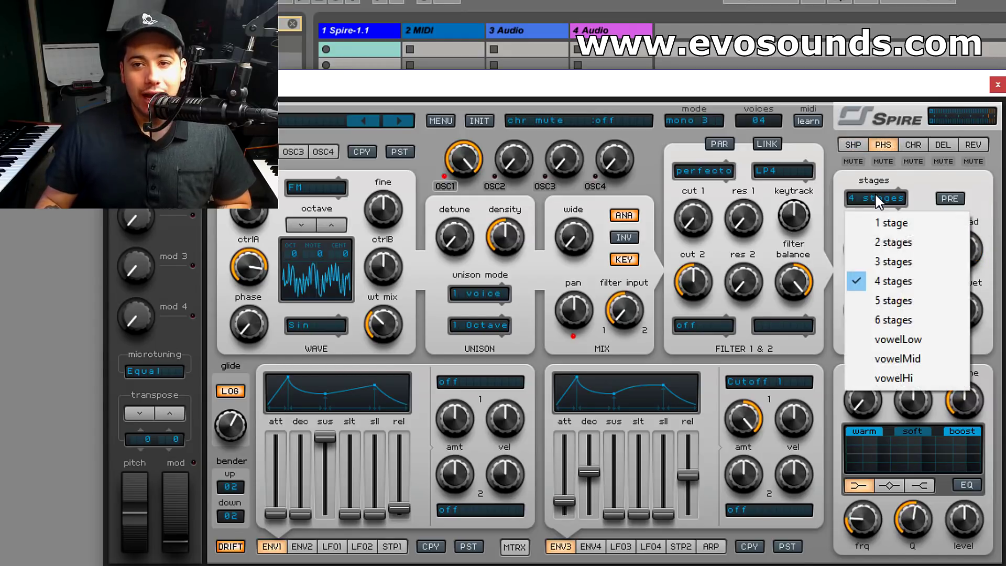
click(936, 358)
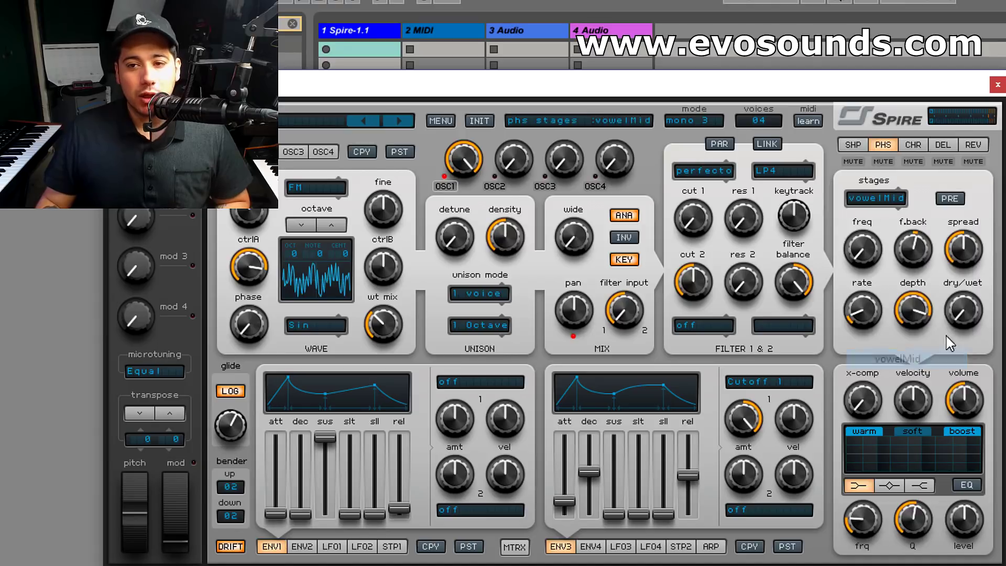
drag(967, 316, 981, 241)
drag(868, 252, 894, 177)
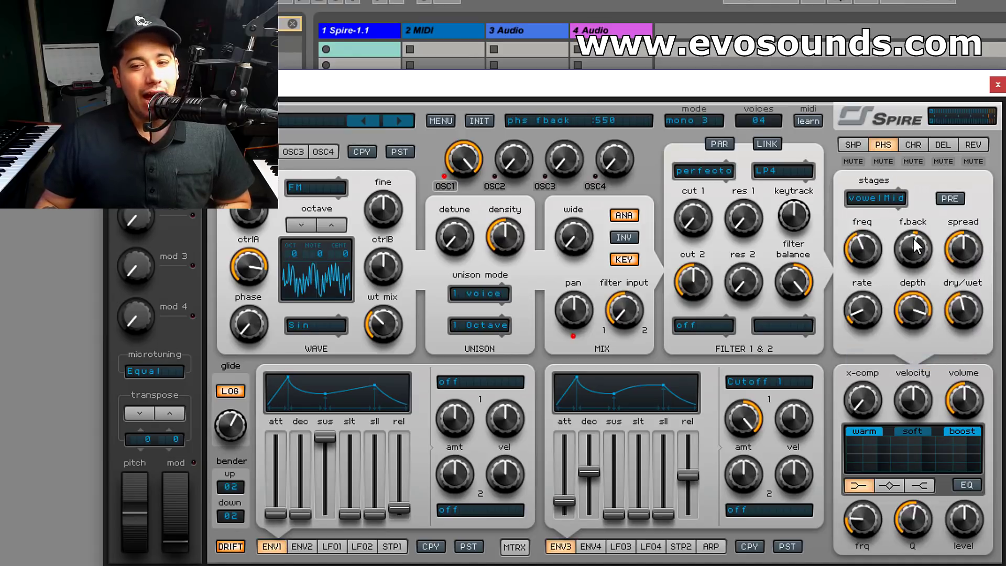
- Keep the phaser on vowelMid stages, raise its dry/wet to maximum, and add a little x-comp
click(875, 198)
click(862, 358)
drag(964, 312, 965, 273)
drag(864, 403, 893, 389)
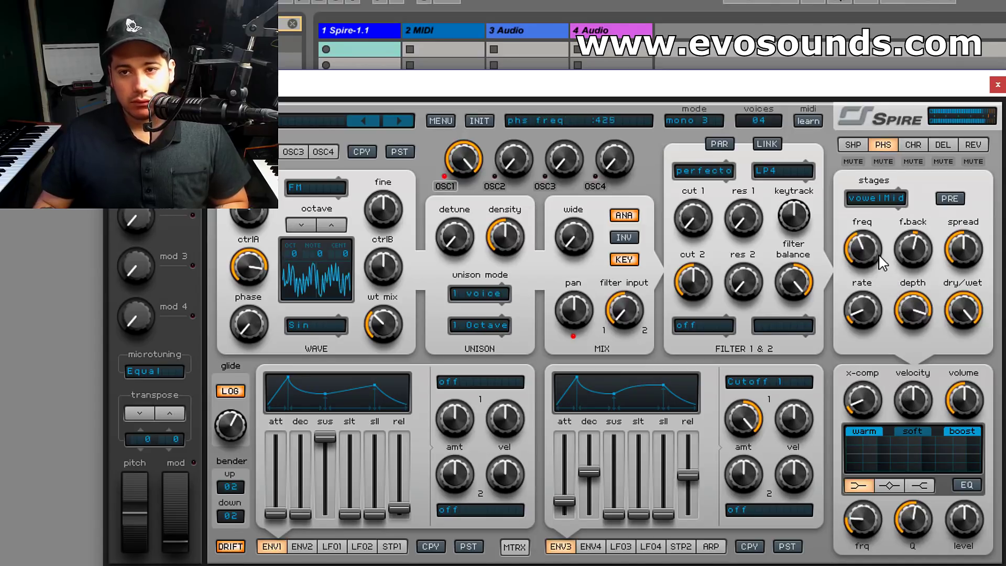
- Lower the phaser's freq to 140, set its rate to 0, and try the vowelHi stages
drag(883, 263, 849, 282)
click(874, 202)
click(891, 378)
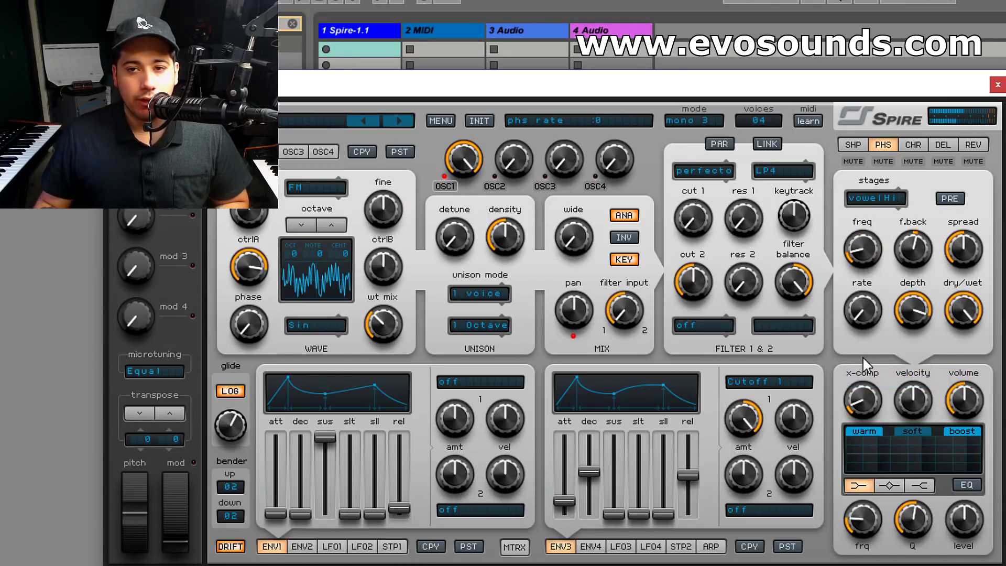
mouse_move(915, 267)
mouse_down()
mouse_move(941, 215)
mouse_move(915, 274)
mouse_move(918, 252)
mouse_up()
- Switch the phaser's stages back to vowelMid and raise its freq slightly
click(886, 199)
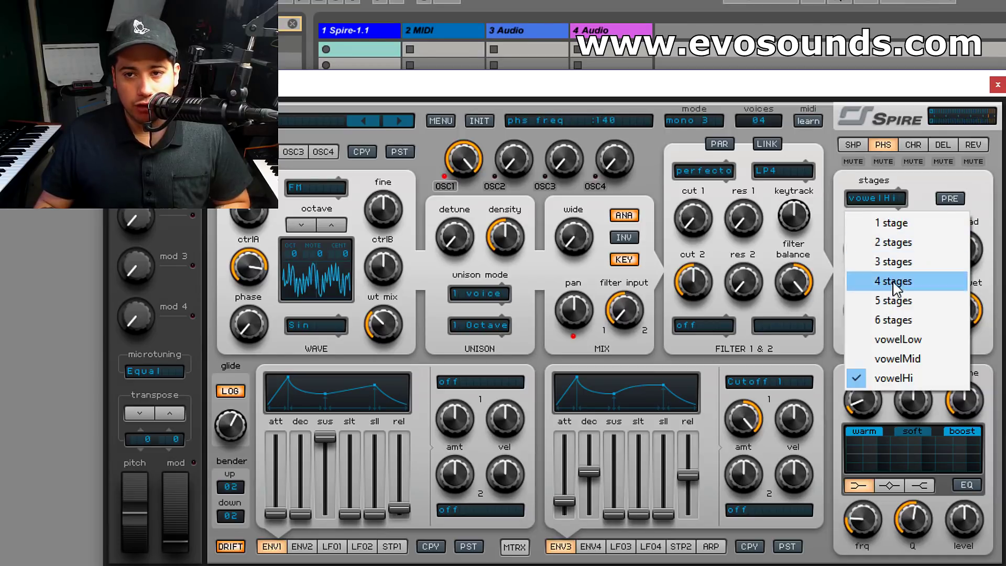
click(910, 357)
drag(862, 245, 886, 234)
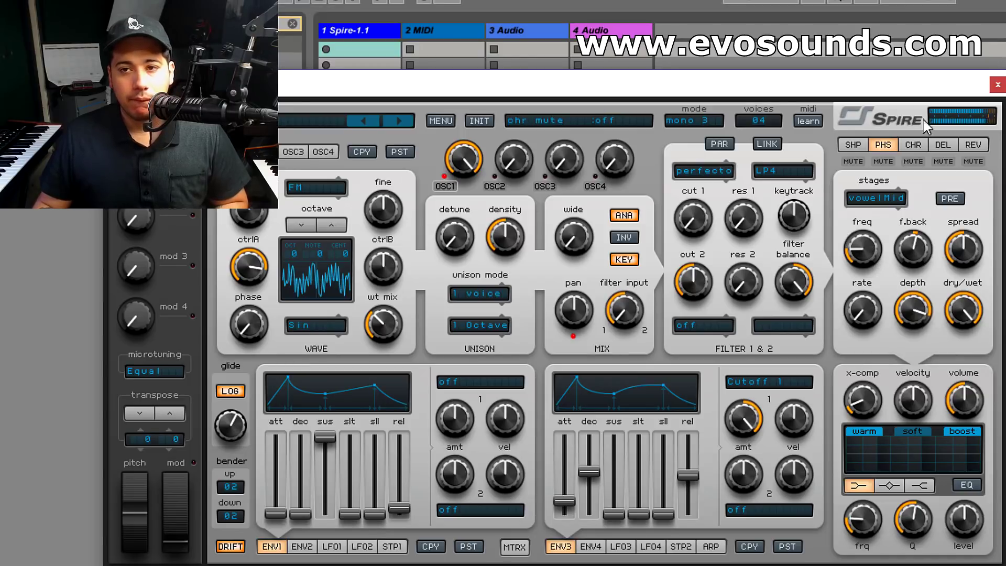
- Set envelope 3's decay to 529
click(588, 473)
drag(587, 474, 621, 482)
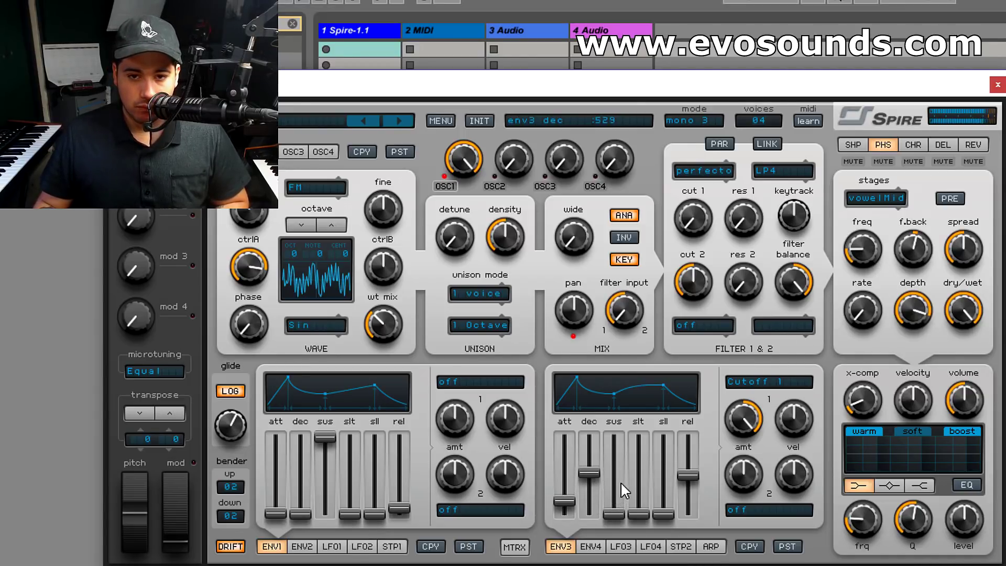
click(793, 216)
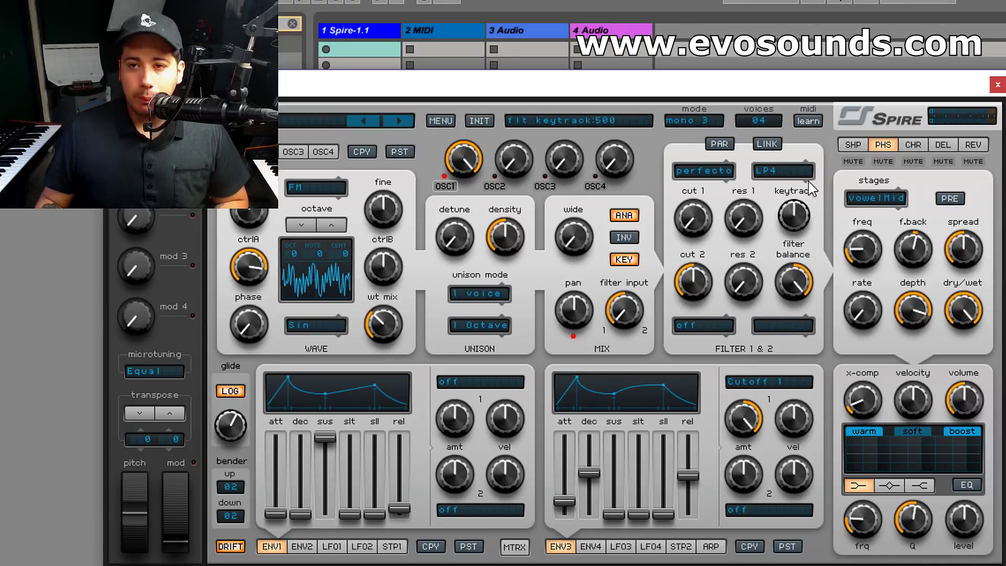
- Add a little plate1 reverb and enable the EQ with a slight high-shelf boost
click(973, 146)
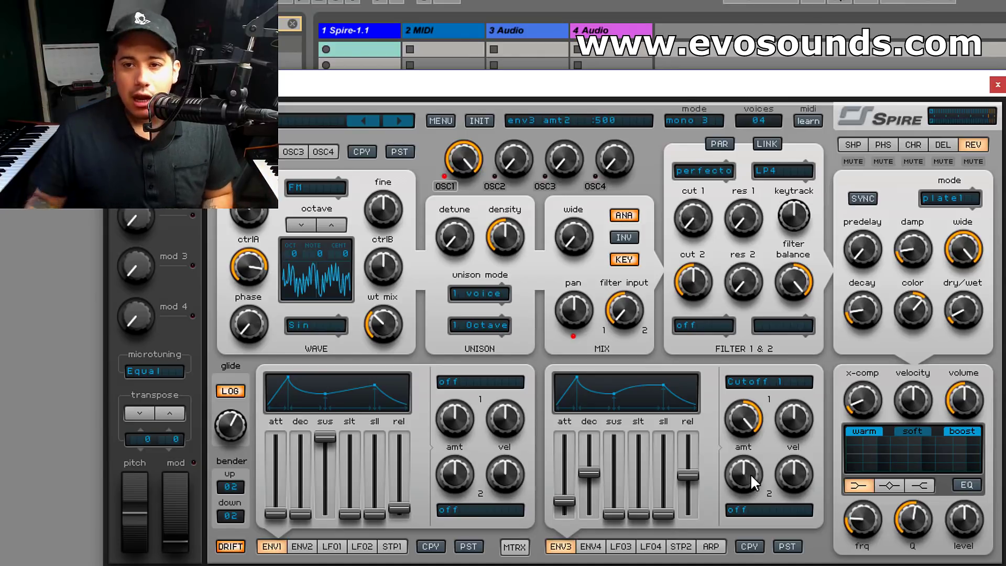
click(934, 485)
drag(960, 521, 967, 510)
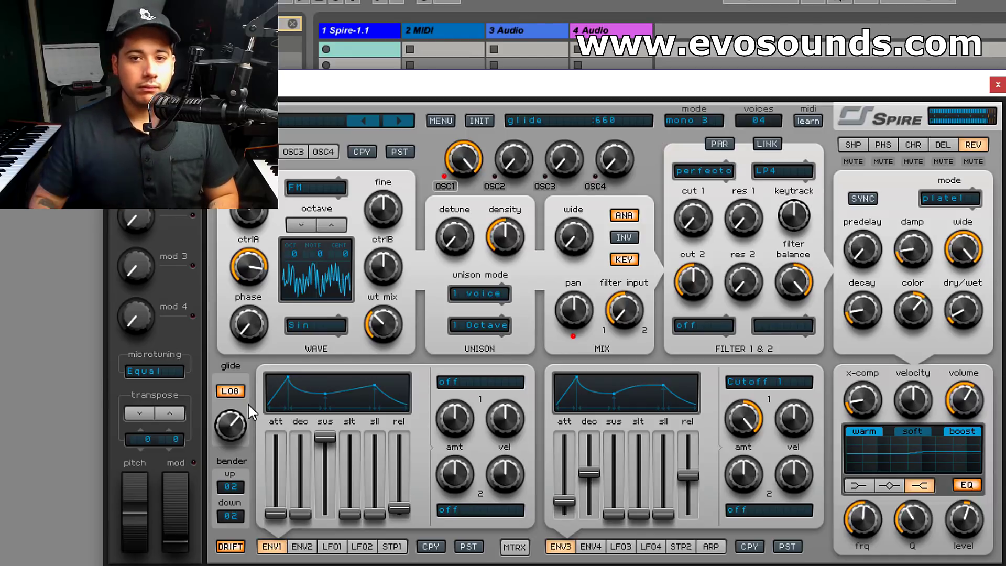
- Lengthen envelope 3's attack slightly
drag(570, 495, 576, 487)
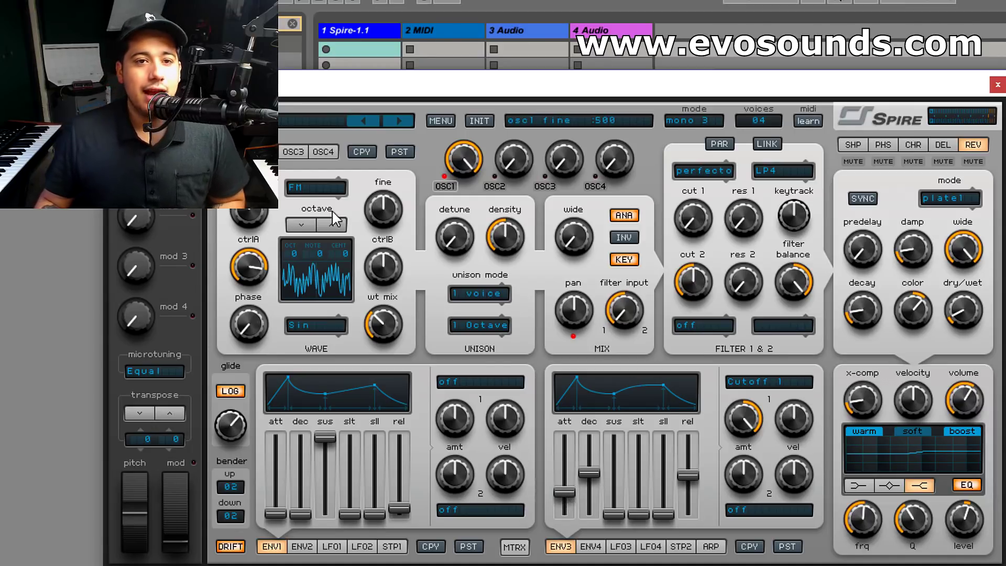
- Bring in oscillator 2 at a mix level of 1000, using the Bass 3 wave with wt mix at maximum
click(264, 152)
drag(516, 161, 556, 29)
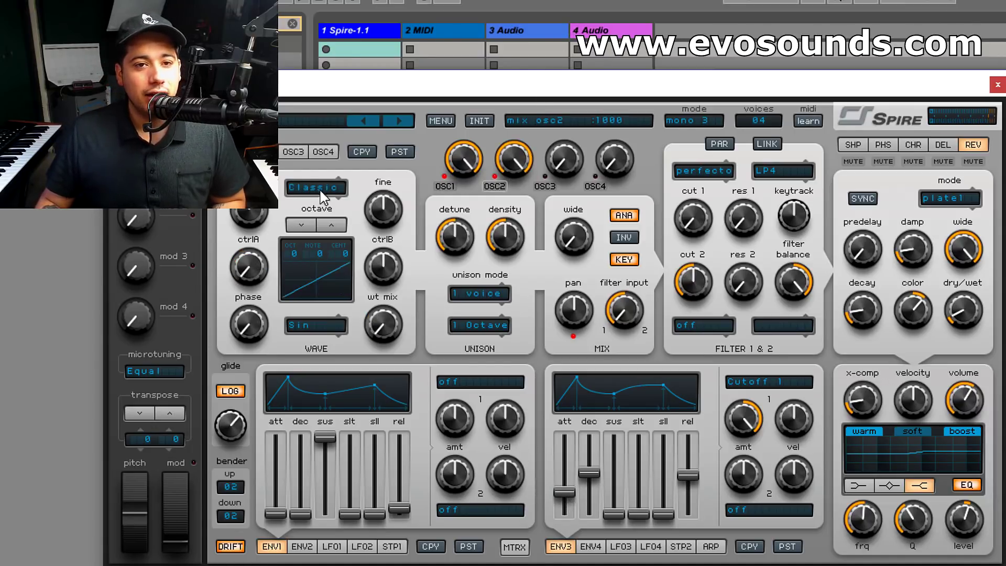
click(316, 325)
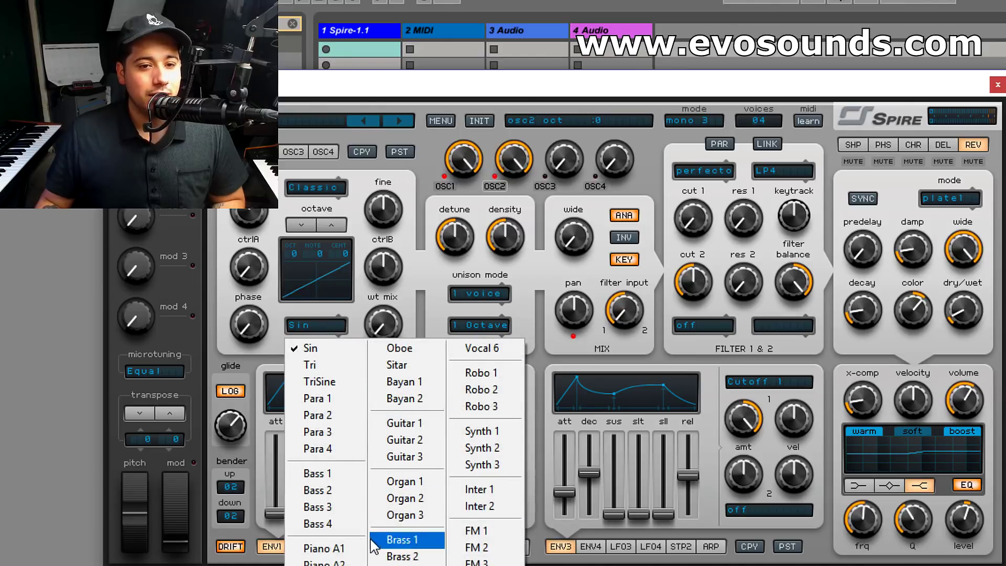
click(315, 507)
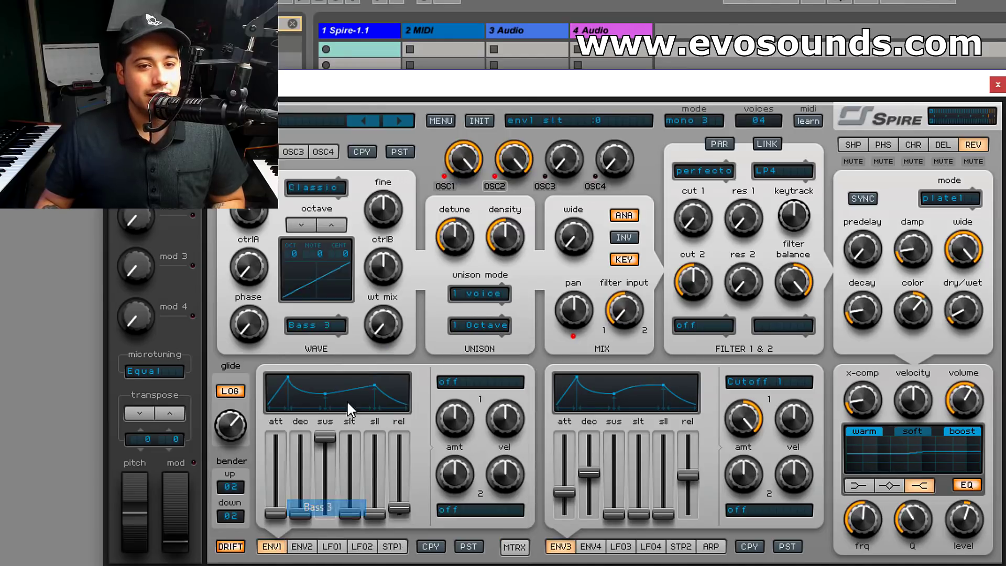
- Reset oscillator 2's fine tuning and transpose it by +3 octaves and +7 notes
double_click(375, 208)
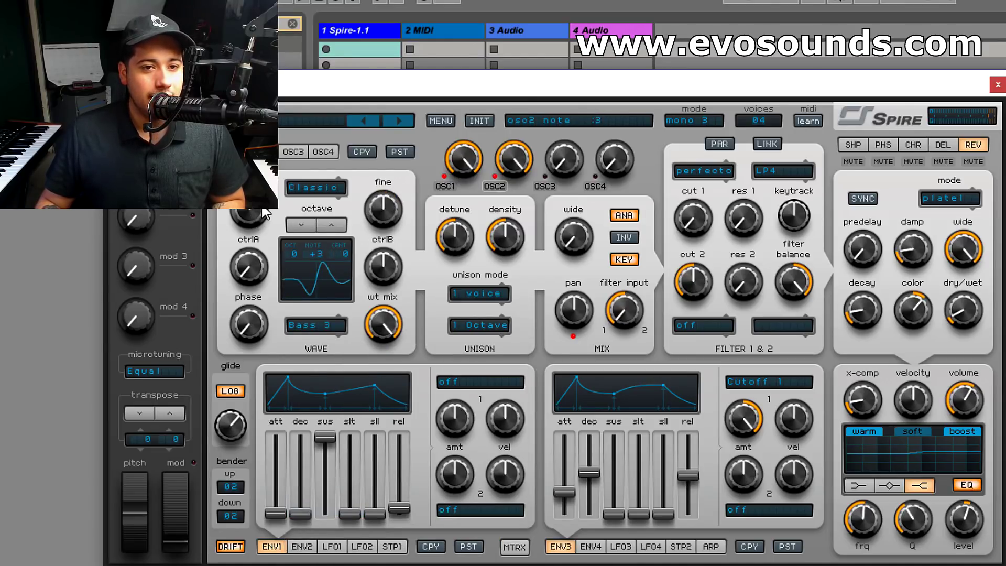
click(330, 225)
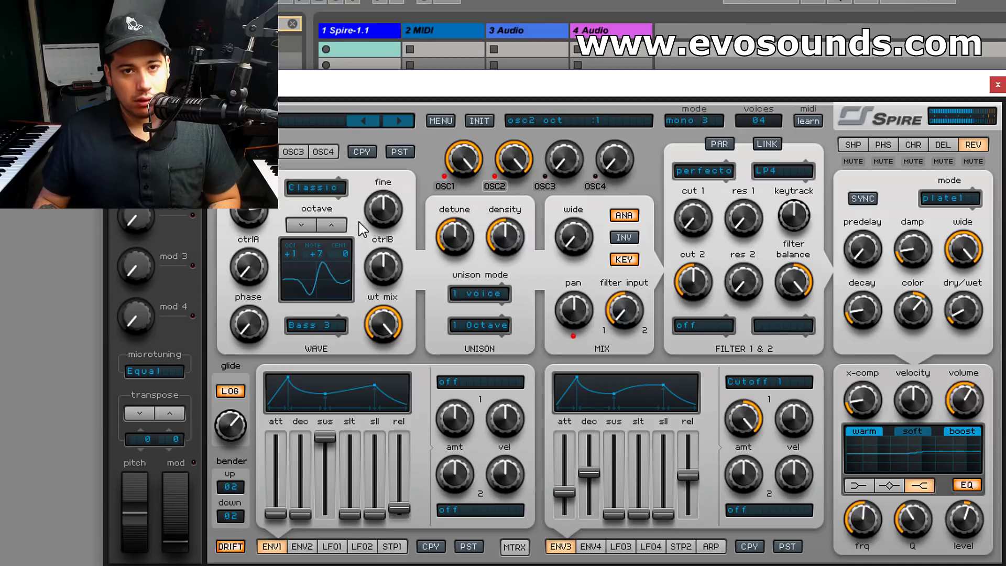
click(342, 225)
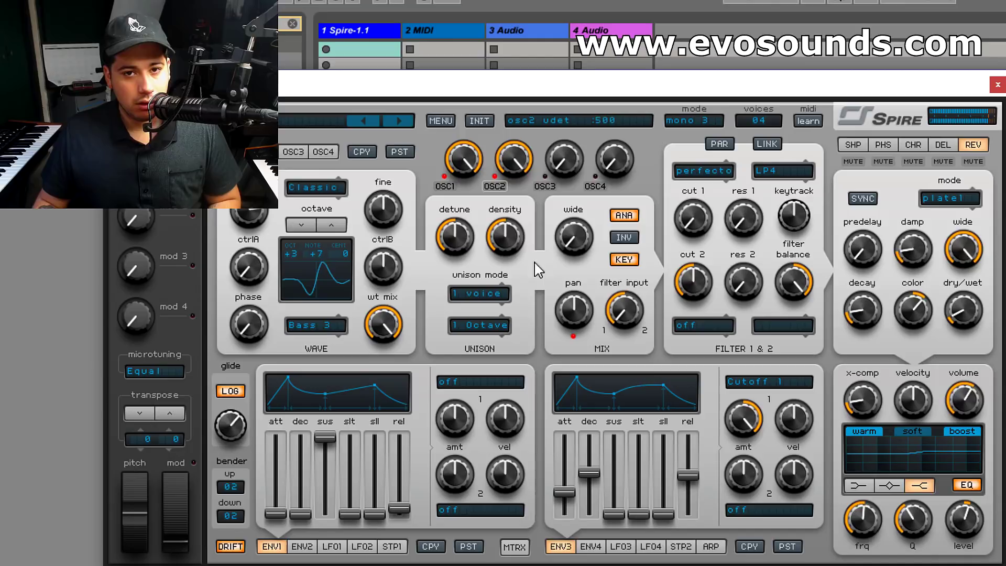
- Set oscillator 2's unison to 2 voices with wide at maximum and a low detune
click(480, 293)
click(493, 338)
drag(575, 236, 639, 86)
drag(454, 237, 401, 294)
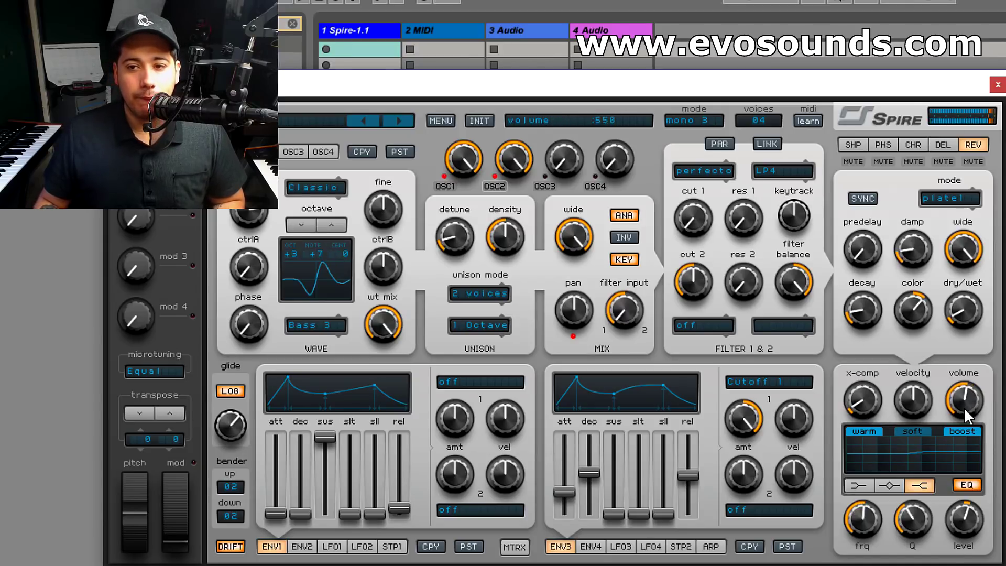
- Lower the output volume slightly and raise filter 1's resonance to about half
drag(957, 409, 953, 474)
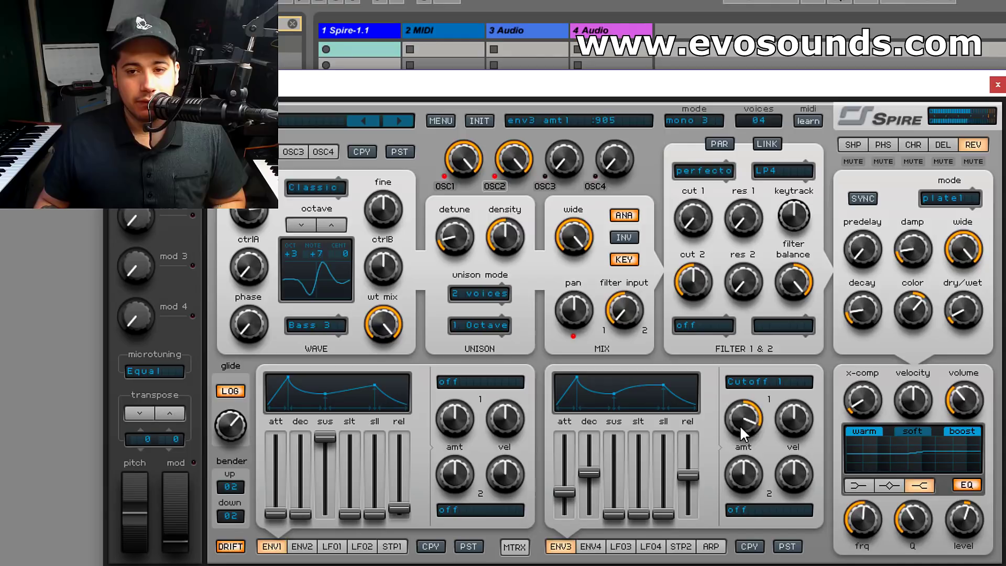
drag(741, 426, 747, 421)
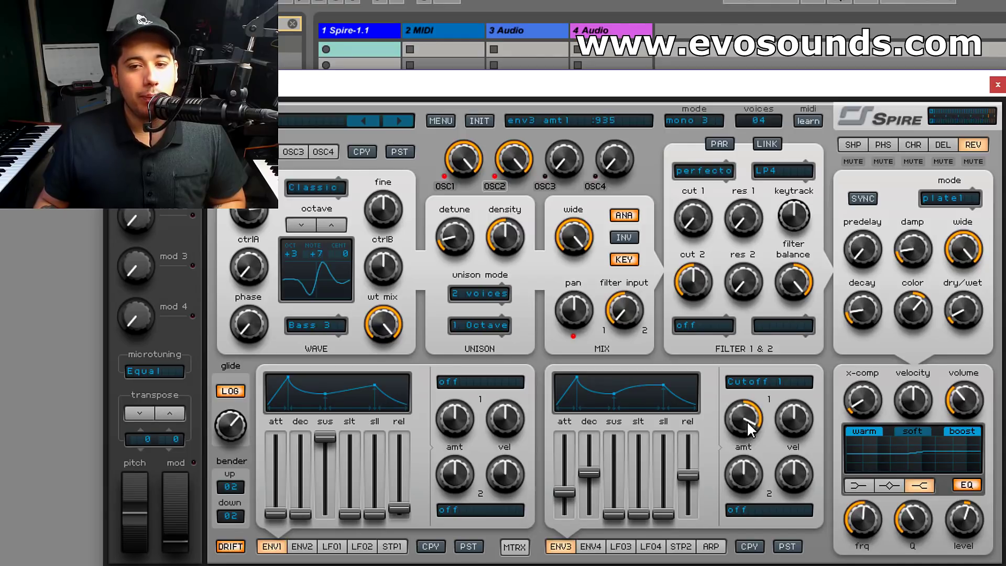
mouse_move(747, 215)
mouse_down()
mouse_move(765, 198)
mouse_move(760, 206)
mouse_up()
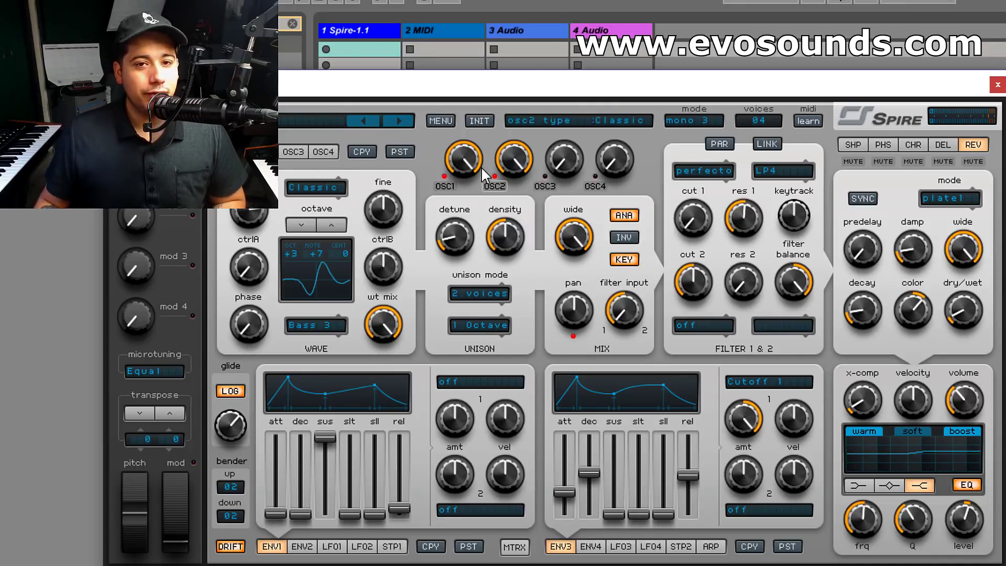
- Compare the two oscillators by muting and unmuting OSC2 and OSC1
click(498, 188)
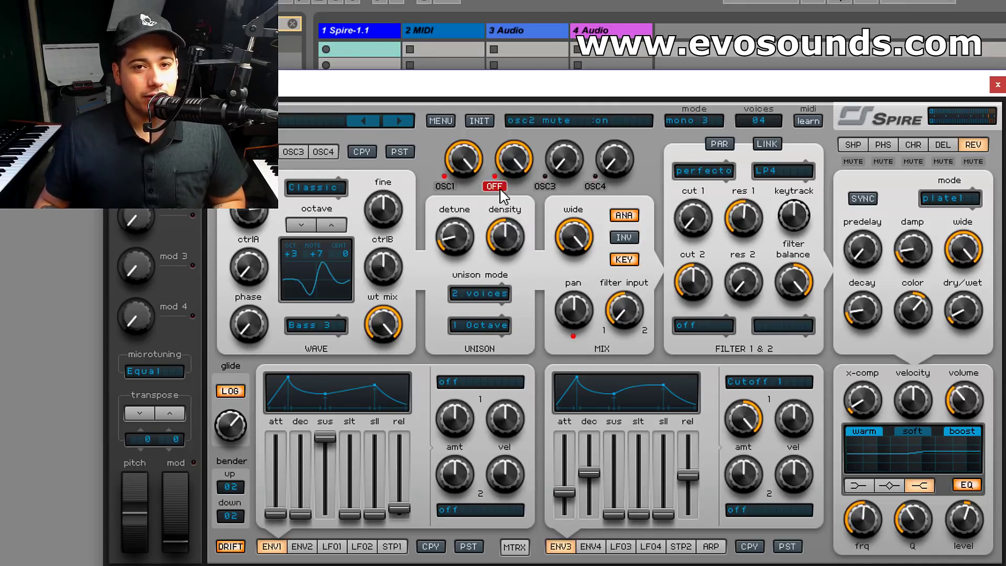
click(444, 186)
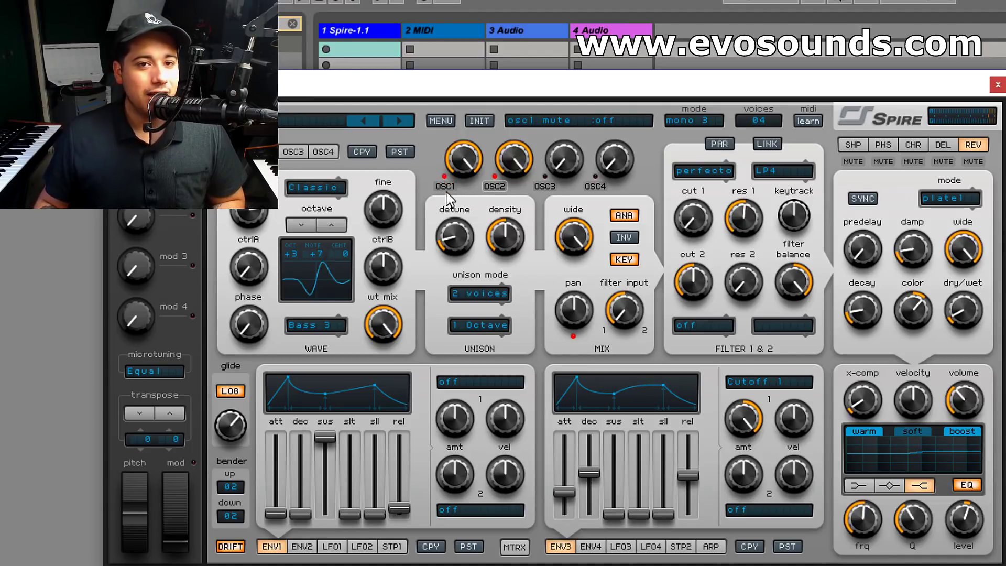
- Change oscillator 2's wave to Bayan 2 and lower its octave to 0
click(335, 323)
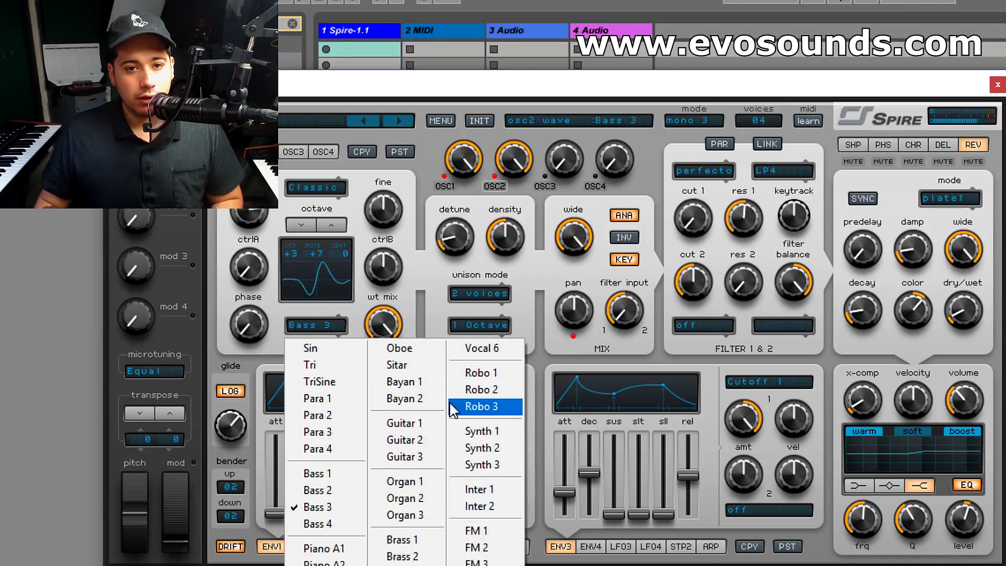
click(409, 397)
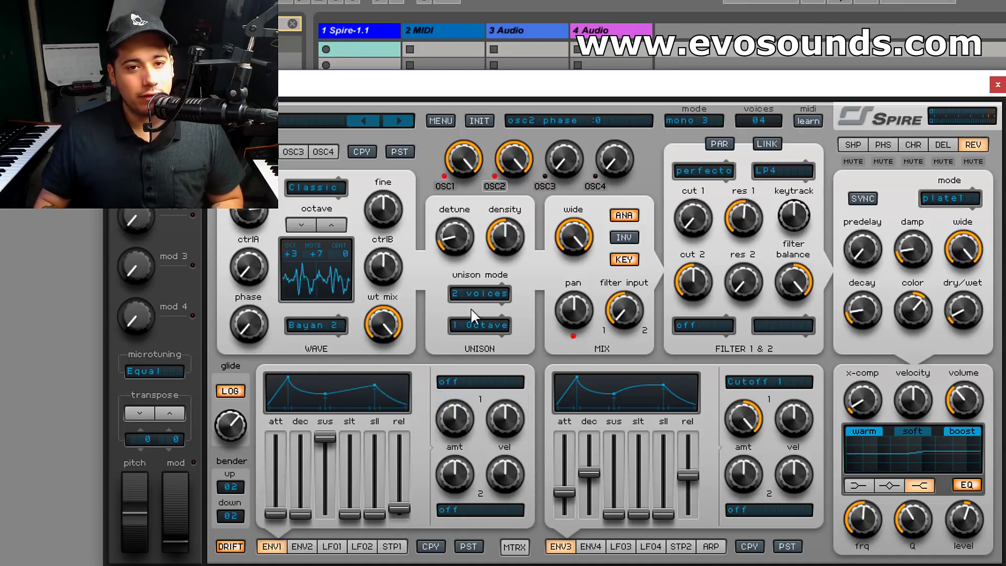
click(301, 225)
click(301, 225)
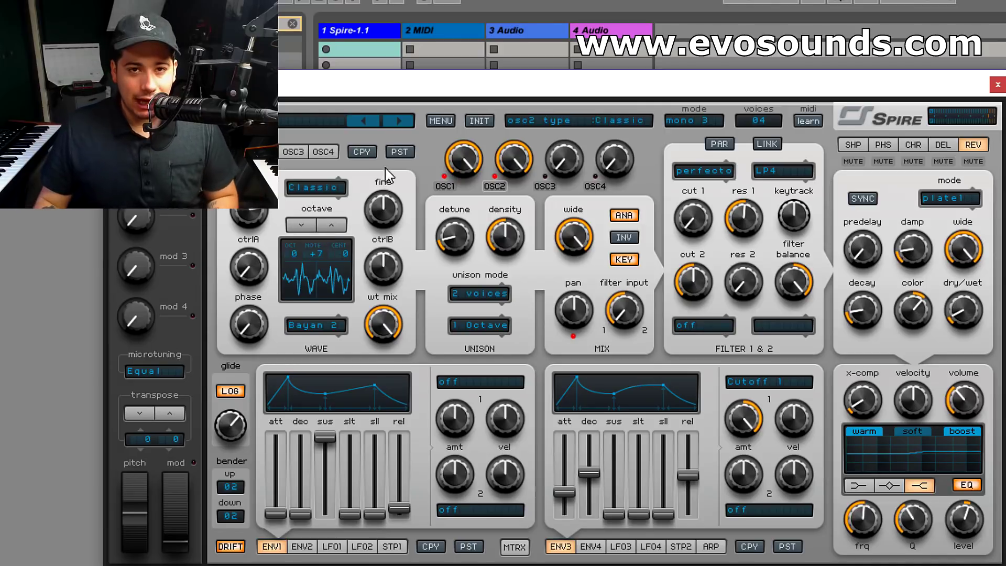
- Initialise the patch and raise oscillator 1's ctrlA to maximum on the Classic Sin wave
click(468, 121)
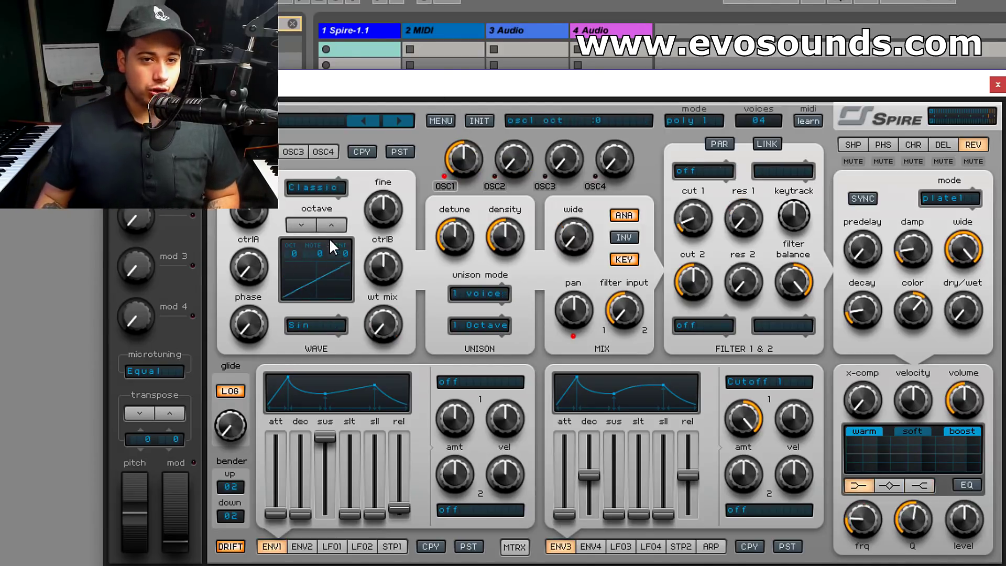
click(296, 326)
click(298, 348)
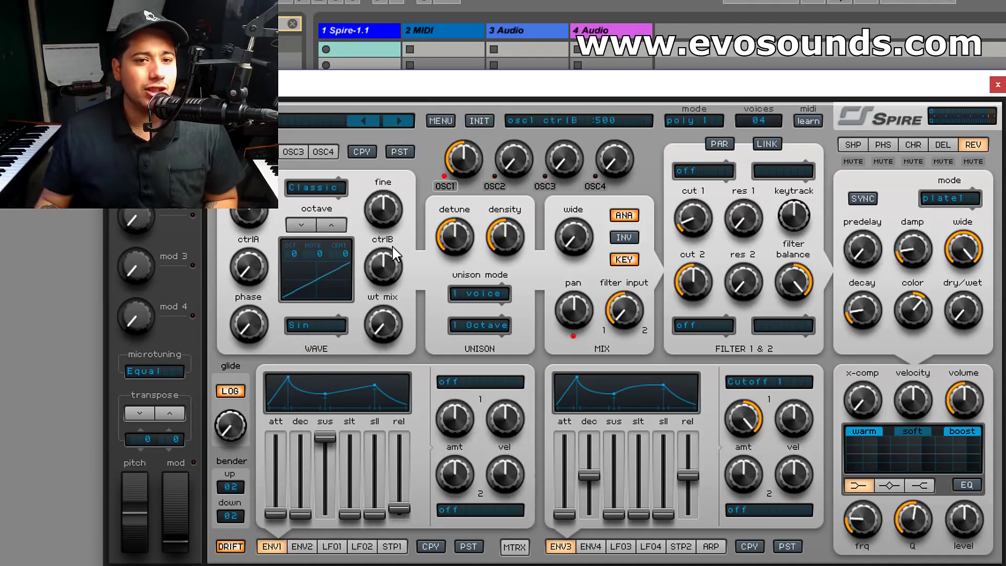
drag(249, 268, 249, 230)
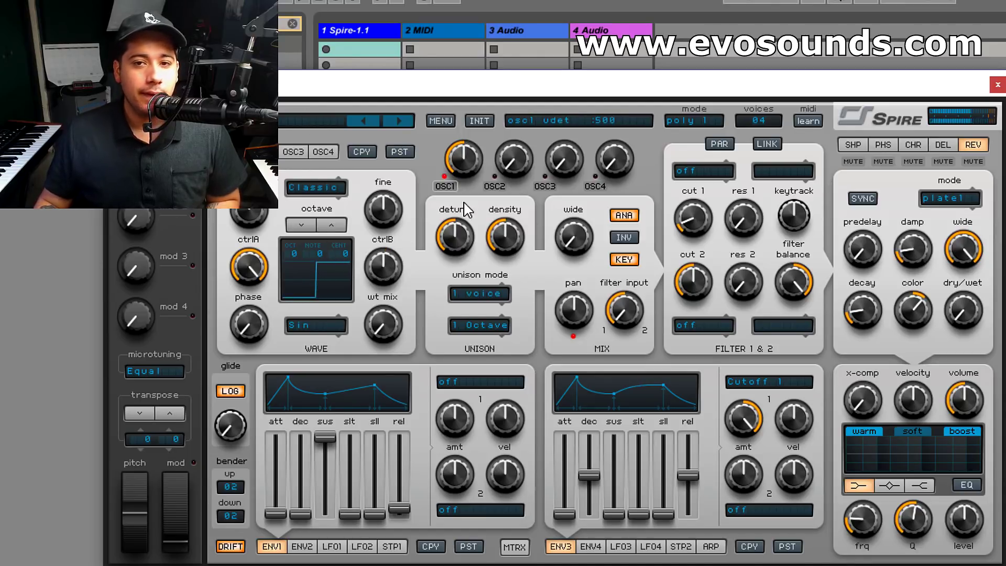
- Set filter 1 to perfecto LP4 with cut 1 at 0, and raise envelope 3's attack slightly
click(703, 170)
click(740, 219)
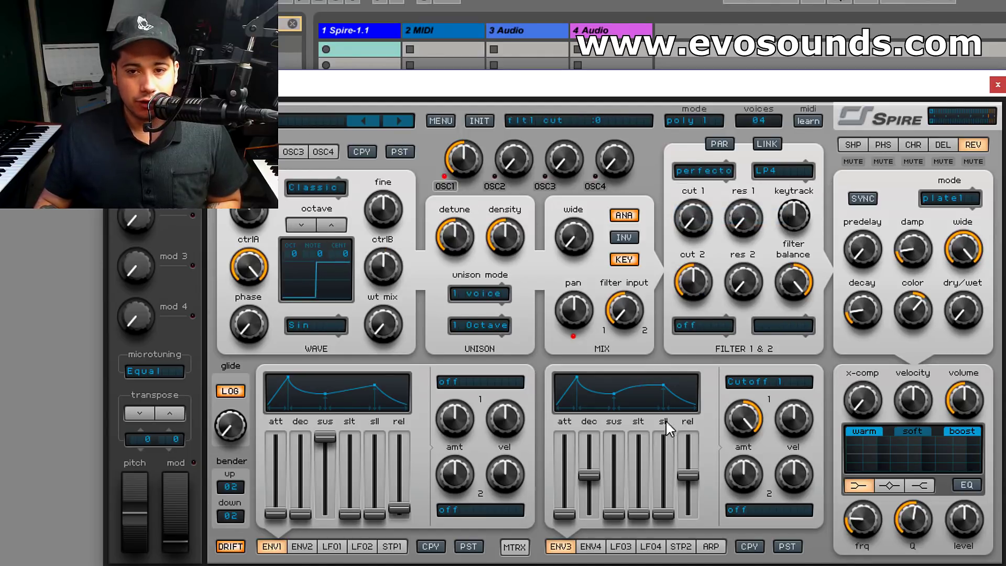
drag(570, 520, 592, 505)
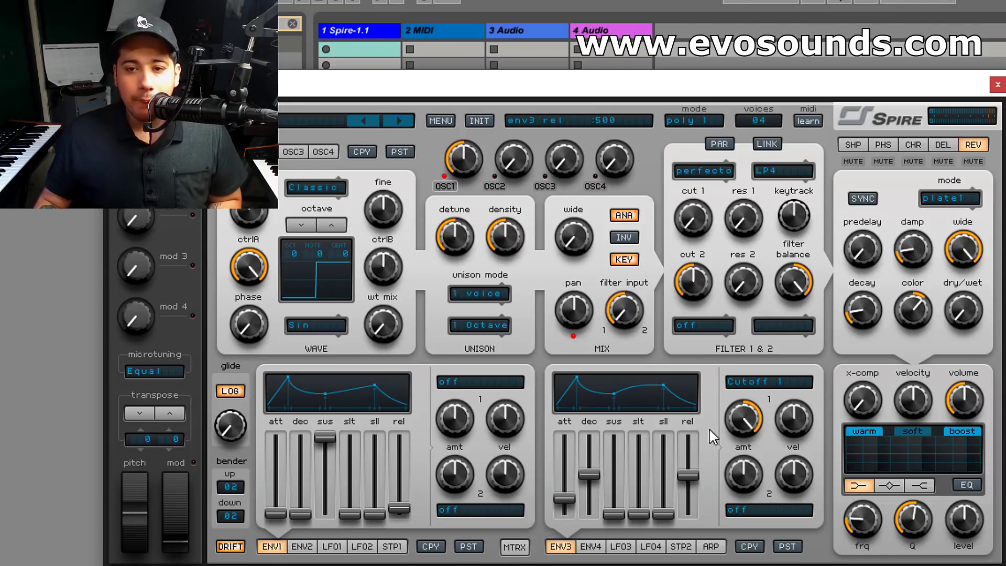
- Switch filter 1 off, and set its type to combo in Mono + mode
click(690, 175)
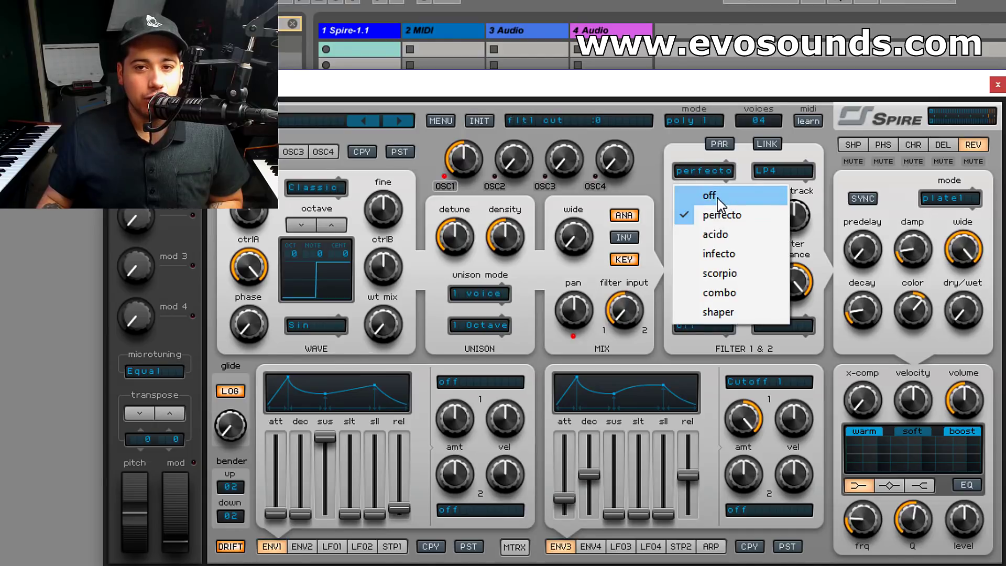
click(712, 198)
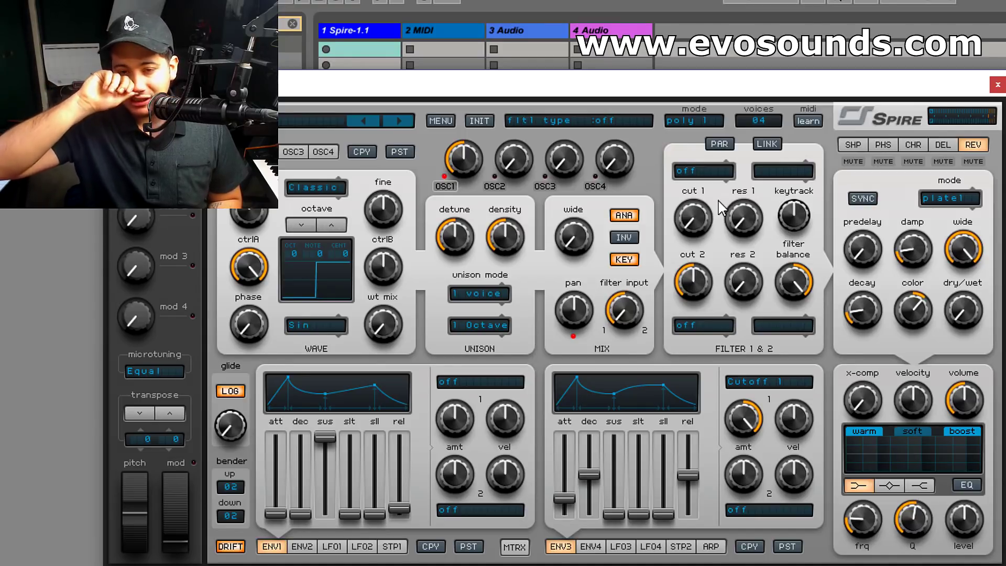
click(702, 171)
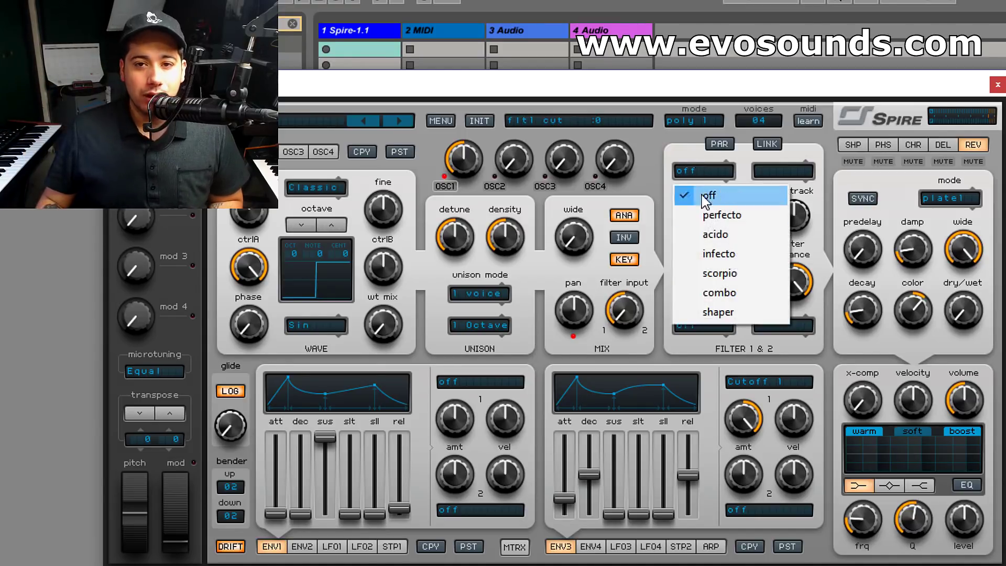
click(726, 303)
- Set filter 2 to perfecto LP4 and lower cut 2 to 0
click(709, 320)
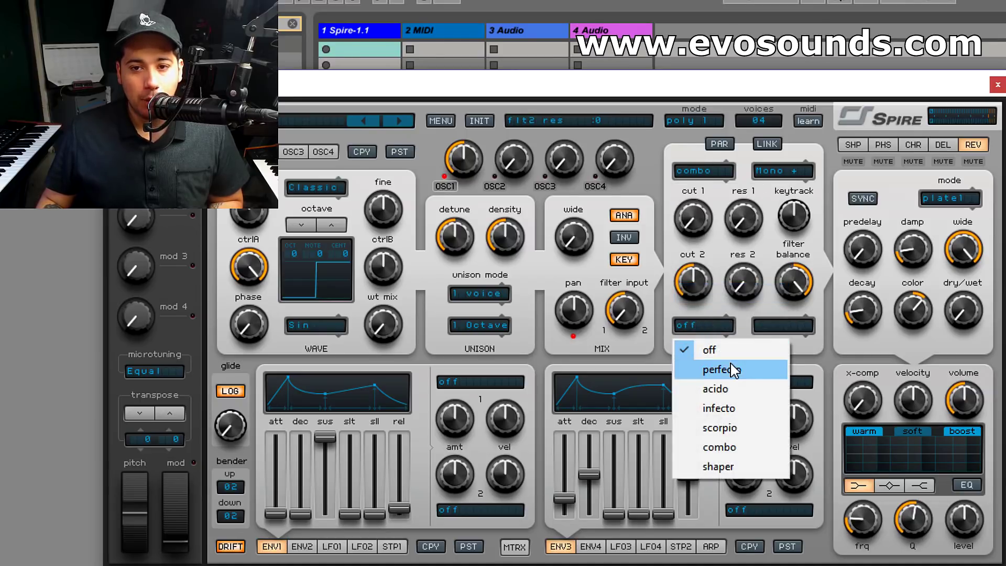
click(729, 367)
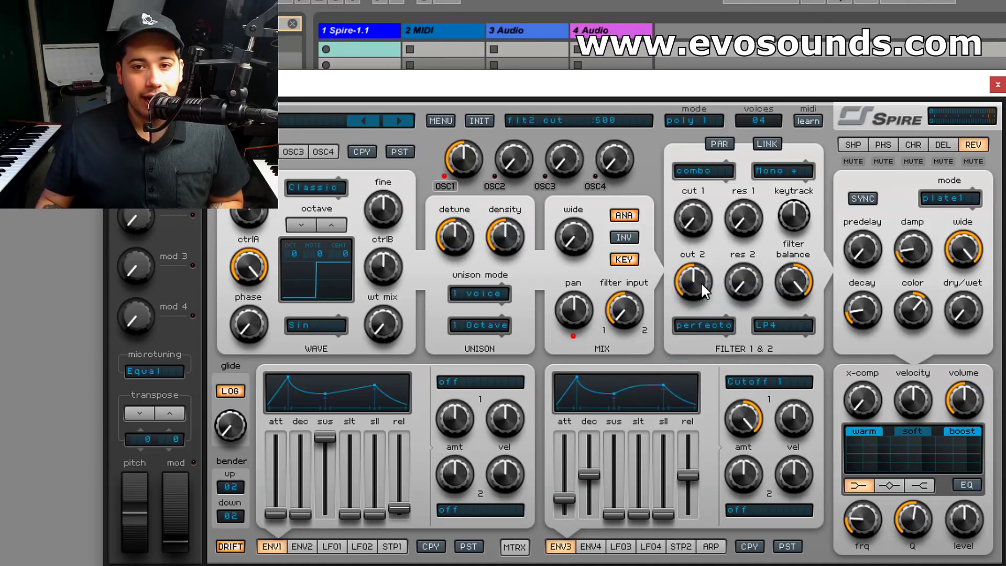
drag(700, 291, 741, 126)
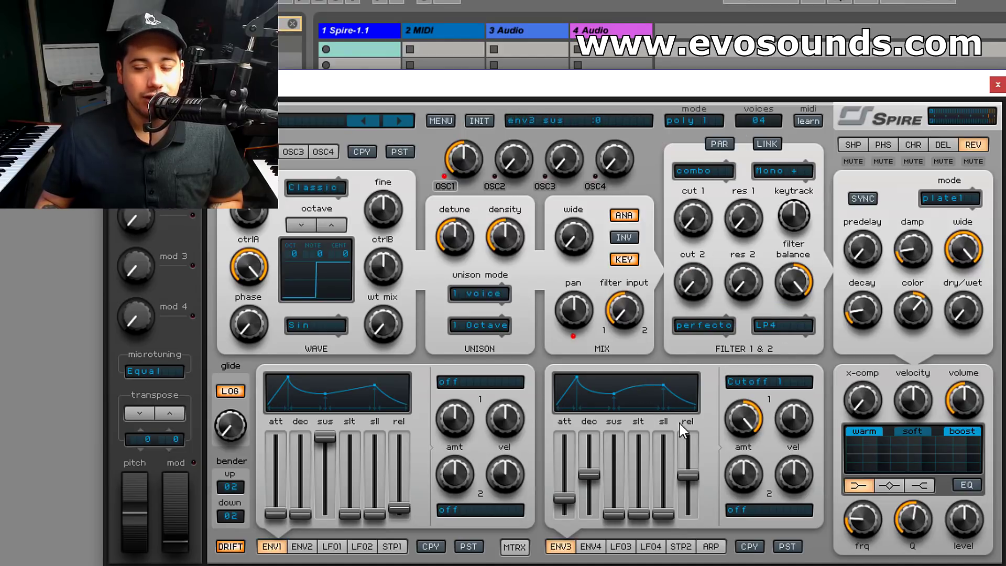
- Assign envelope 3's first modulation target to Cutoff 2, and raise filter 1's cutoff to 430 and its resonance slightly past halfway
click(756, 382)
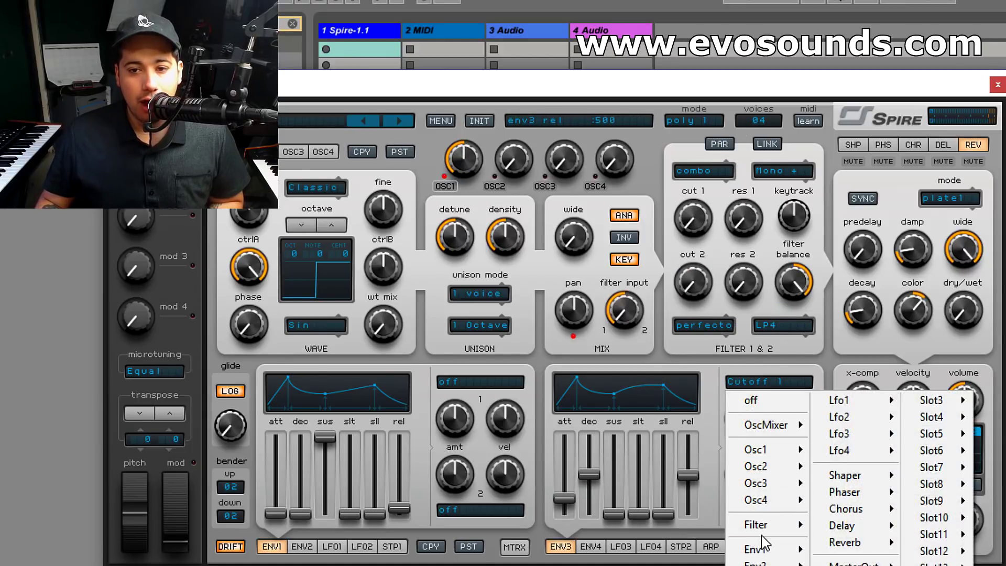
mouse_move(761, 524)
click(851, 562)
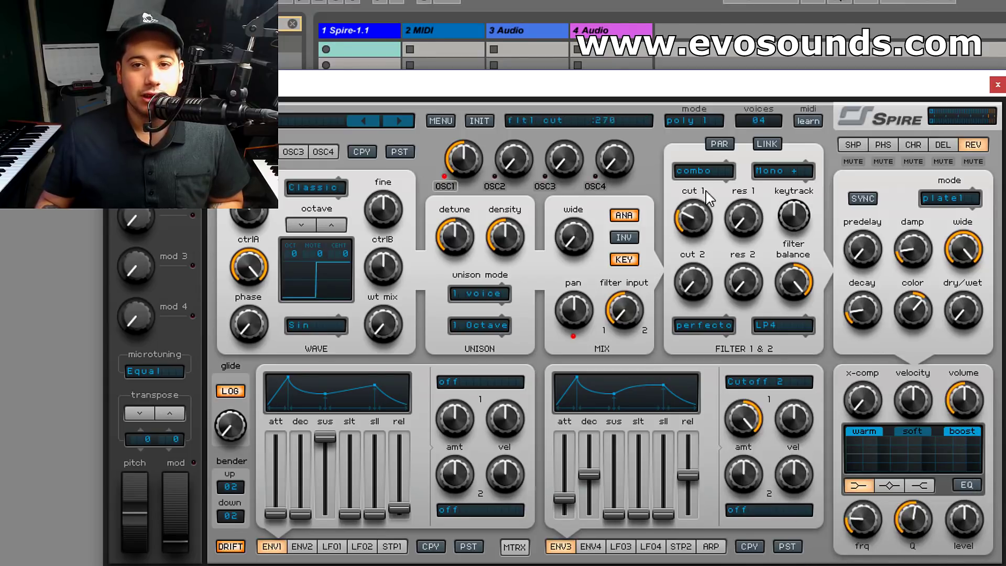
drag(733, 220, 711, 183)
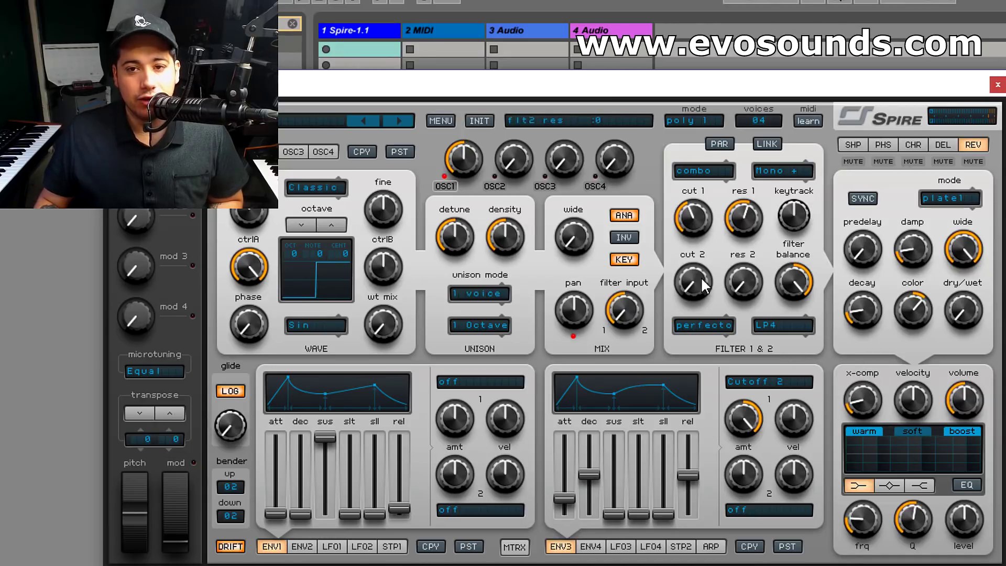
- Add the warm shaper with slight drive and a high dry/wet mix, and blend in a little plate1 reverb
click(853, 145)
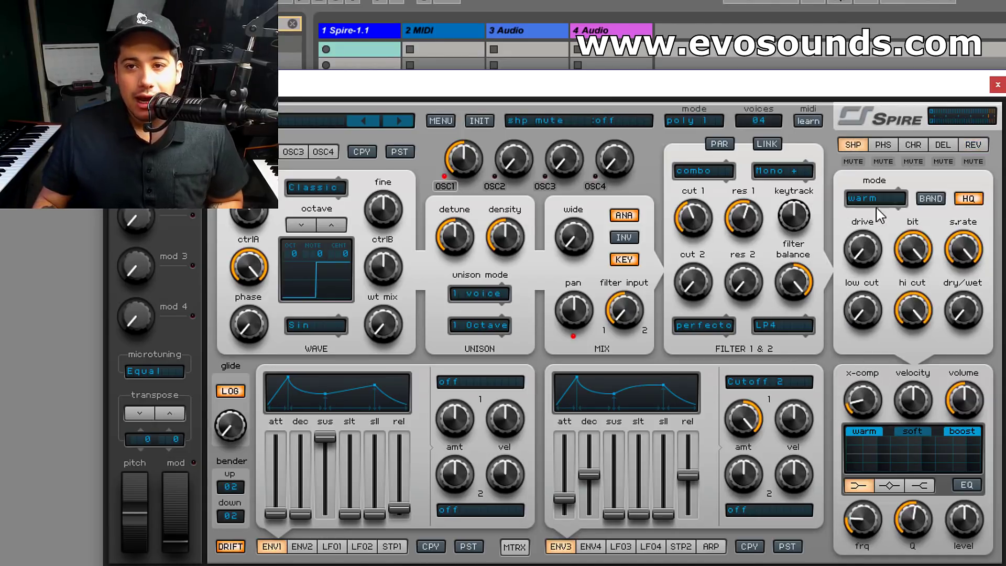
drag(863, 247, 866, 229)
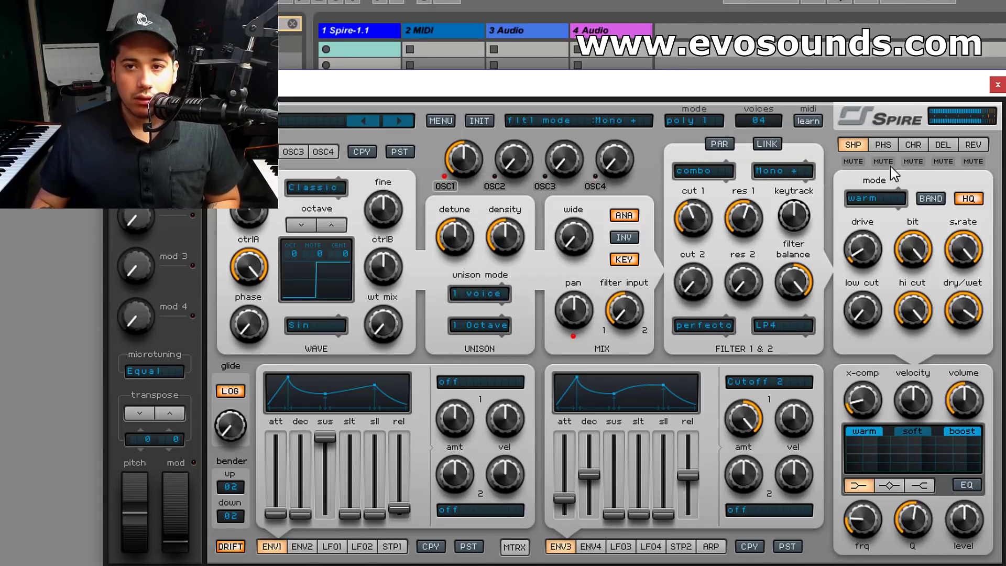
click(942, 146)
click(974, 144)
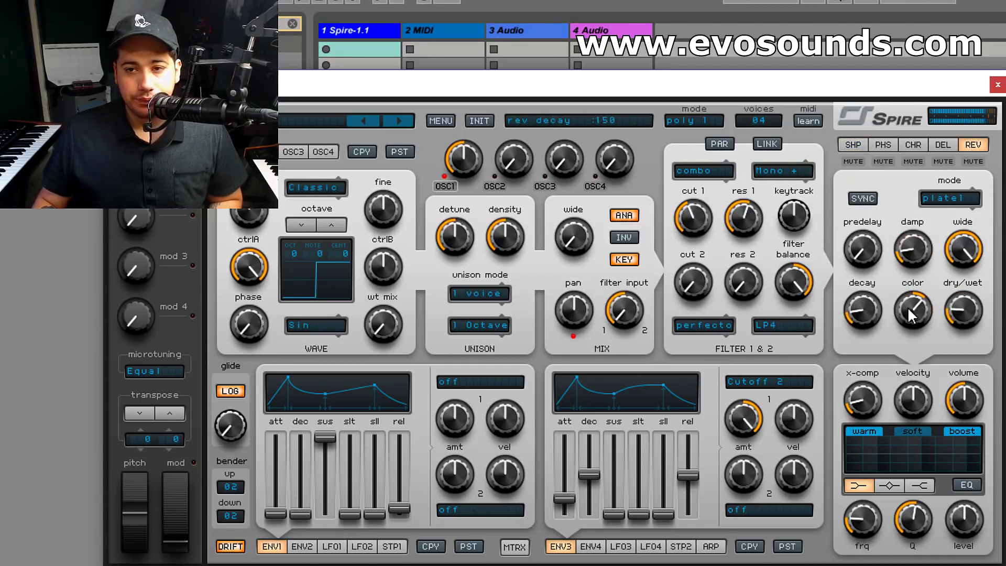
- Enable the EQ and slightly boost the high band's level
click(967, 484)
click(920, 485)
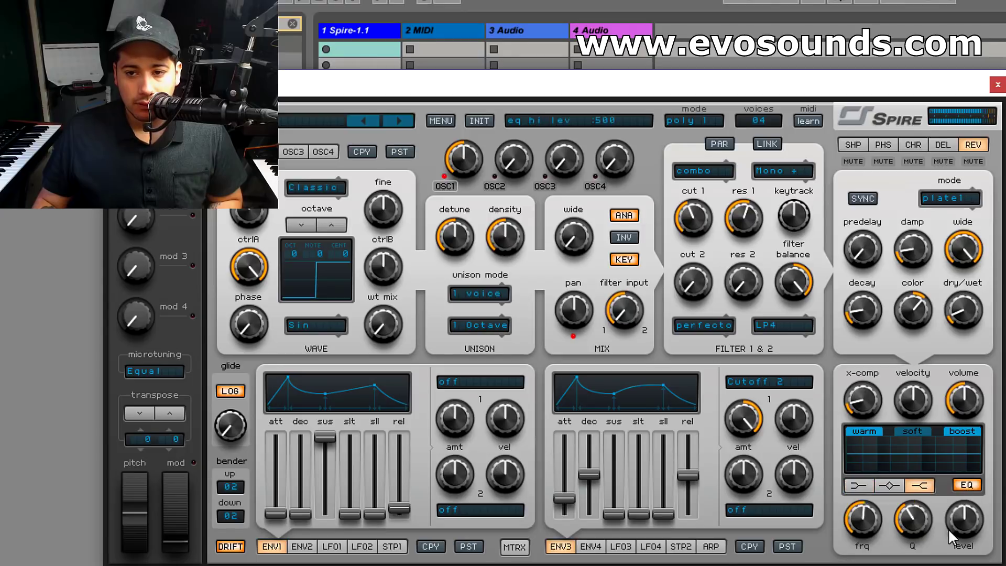
drag(960, 528, 954, 518)
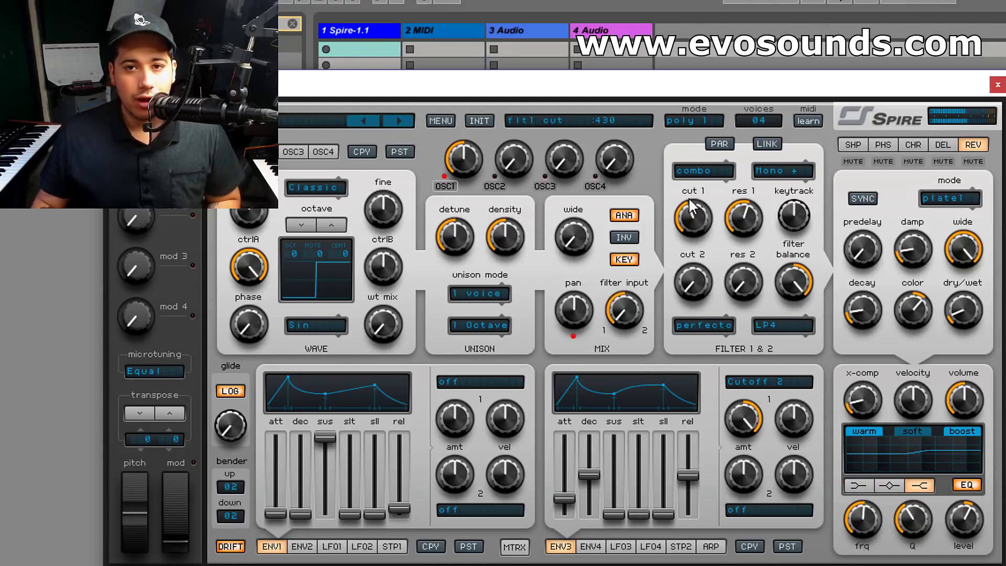
- Compare the sound by switching filter 1 off and back to combo
click(702, 171)
click(702, 192)
click(705, 170)
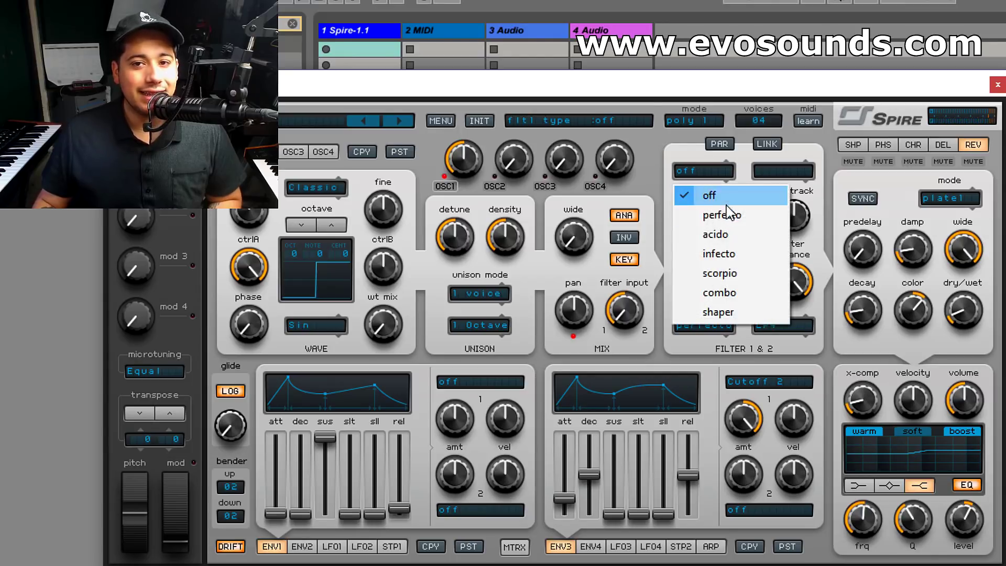
click(732, 291)
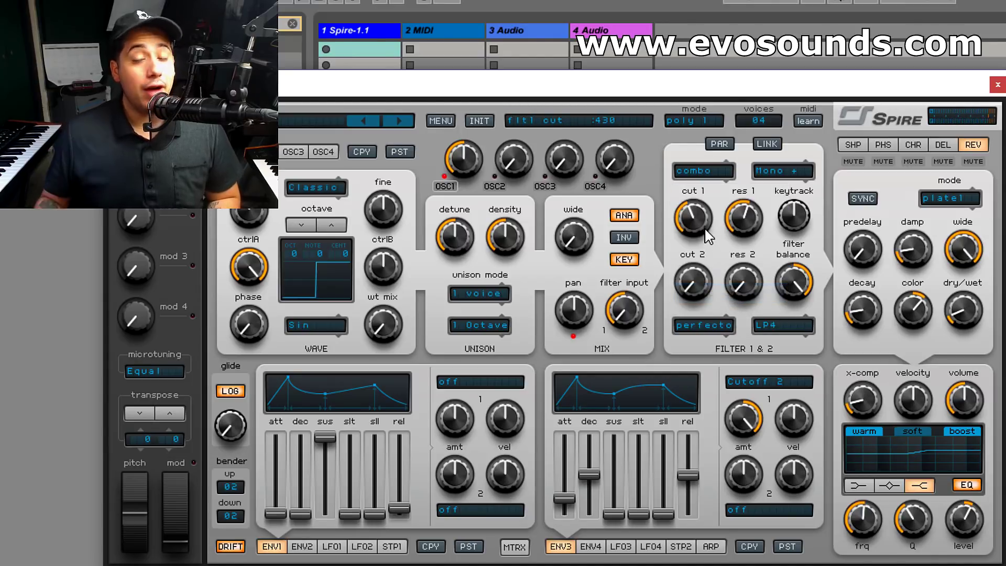
- Raise oscillator 2's mix level to halfway and route its filter input fully to filter 2
drag(517, 158, 523, 117)
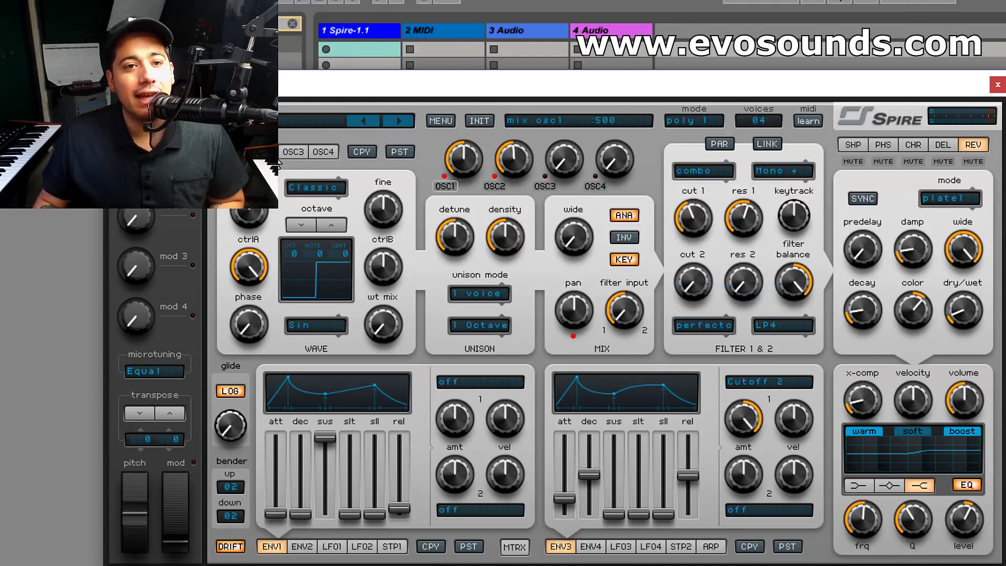
click(265, 152)
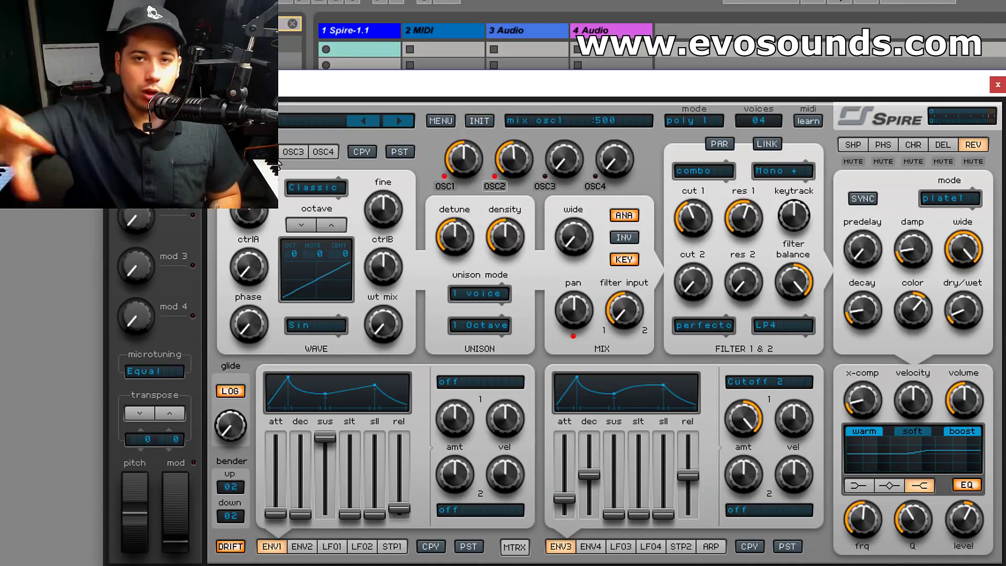
drag(632, 297, 771, 90)
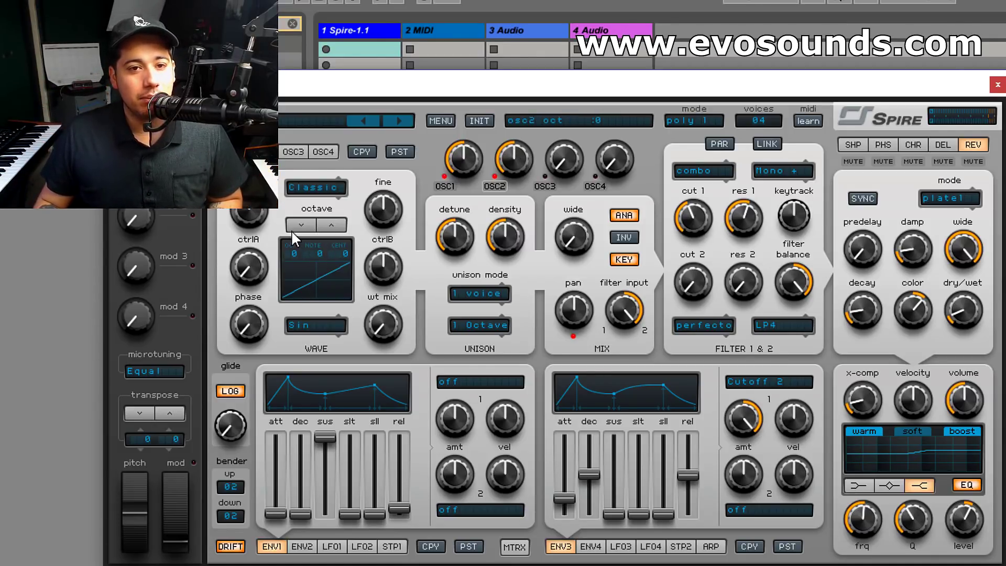
- Set oscillator 2 to FM mode with the Piano A1 wave and raise its ctrlA to just below halfway
click(314, 187)
click(322, 251)
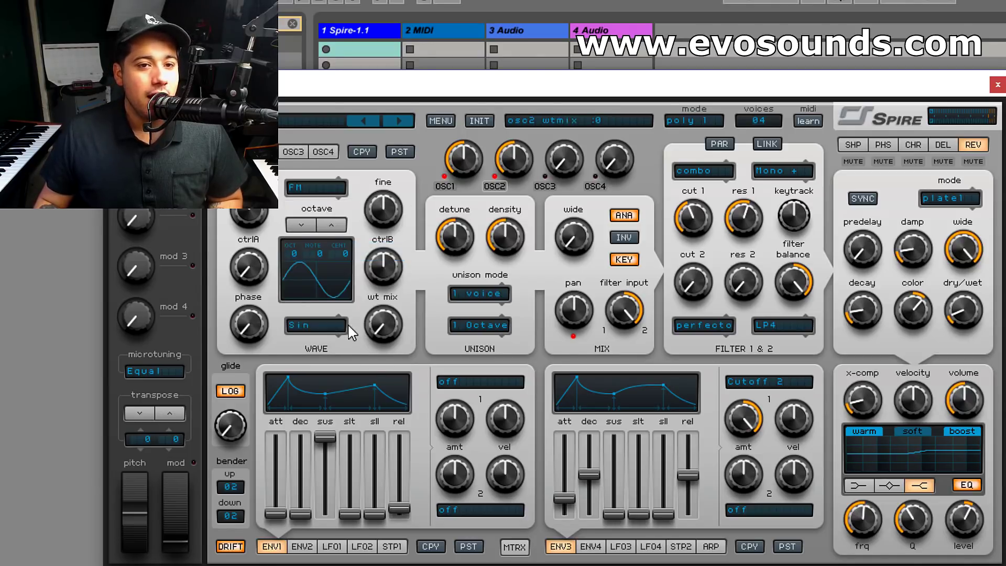
click(325, 325)
drag(263, 280, 281, 218)
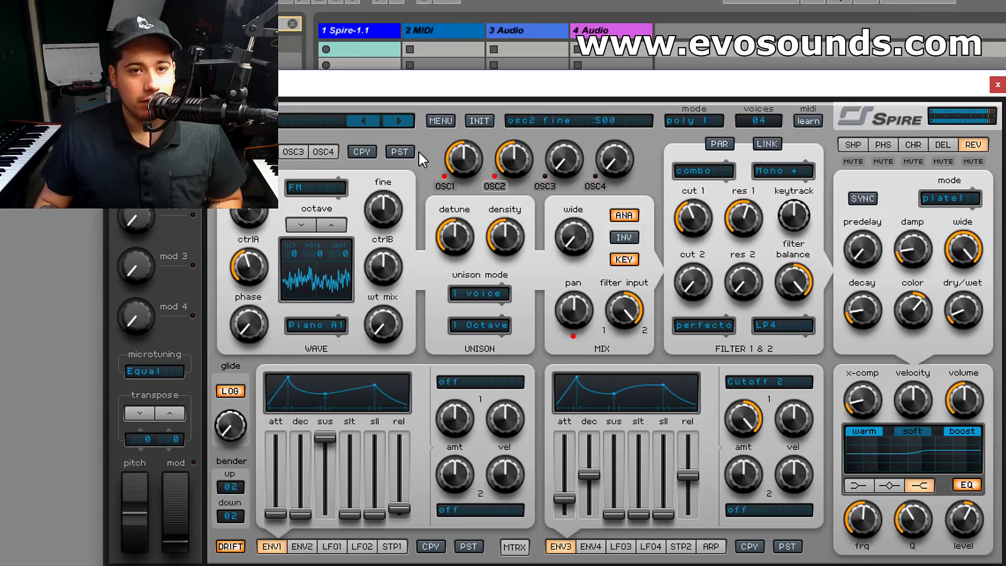
drag(506, 156, 414, 231)
mouse_move(384, 265)
mouse_down()
mouse_move(390, 249)
mouse_move(393, 266)
mouse_move(374, 273)
mouse_up()
- Set oscillator 2's unison to 2 voices and raise its wide control to maximum
click(469, 288)
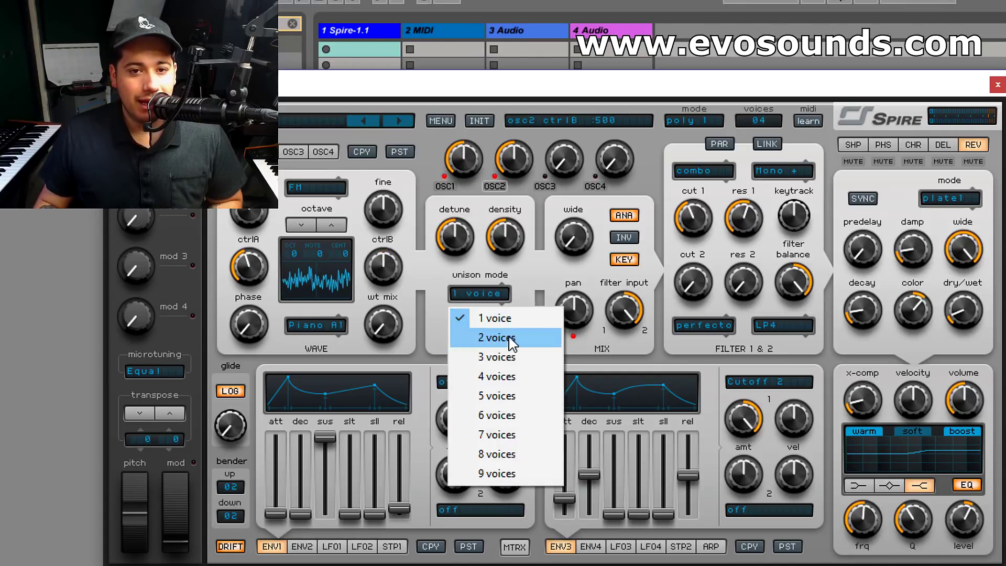
click(510, 339)
drag(568, 239, 599, 178)
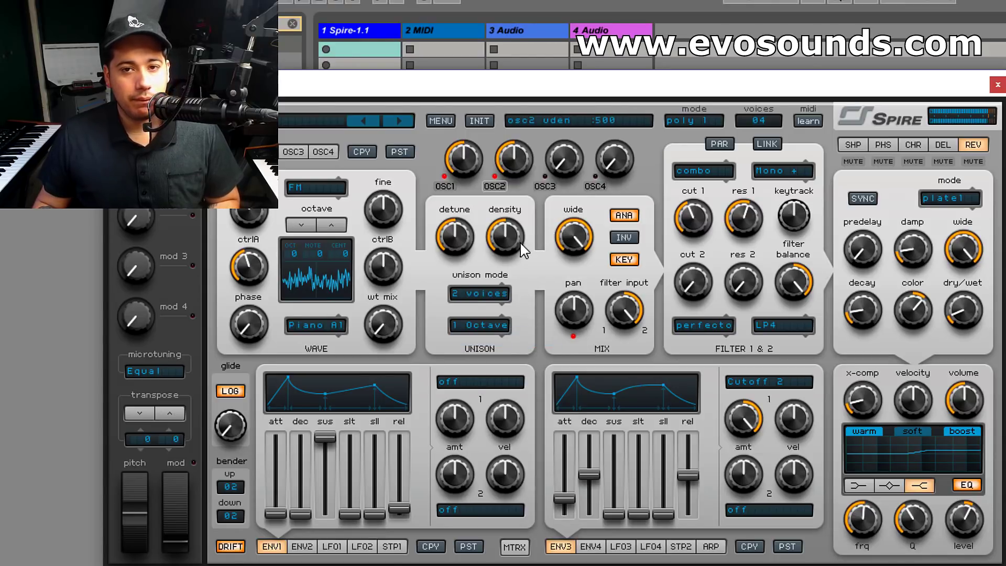